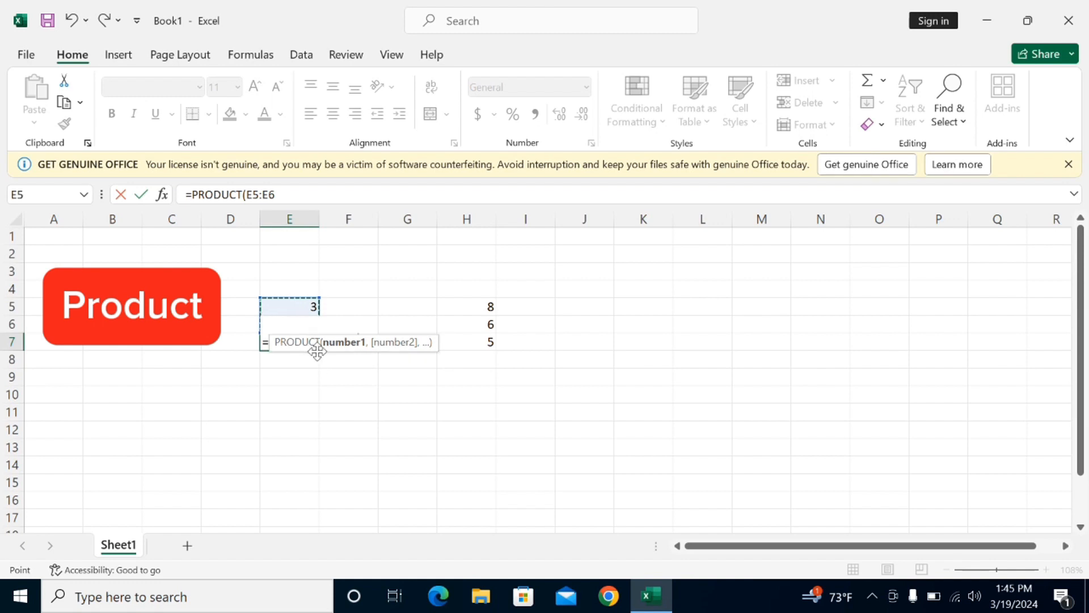
Step: Complete the formula =PRODUCT(E5:E6) in cell E7
type(")")
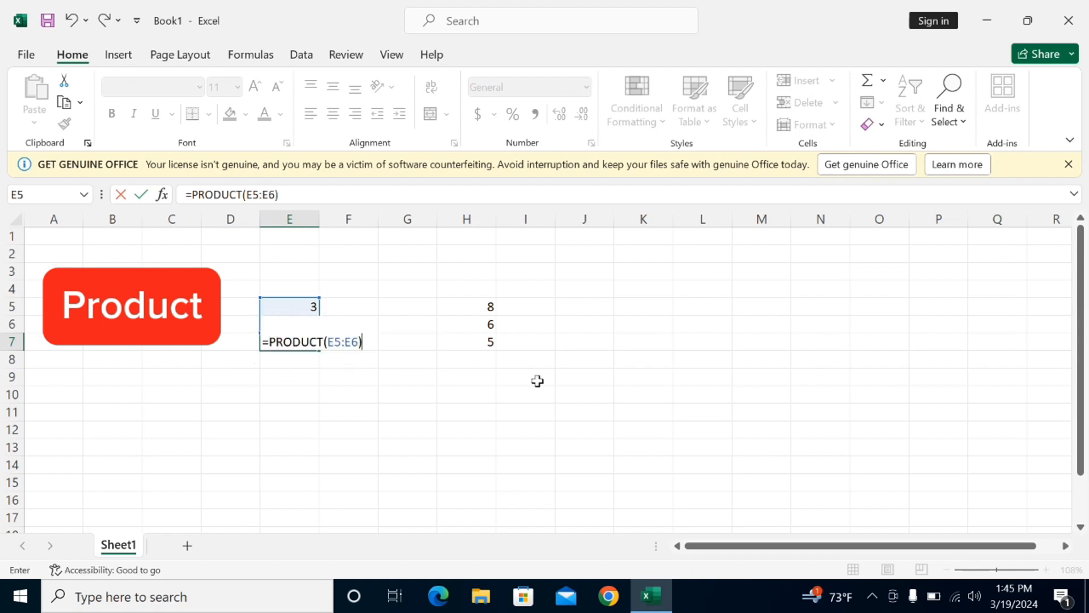
key("Return")
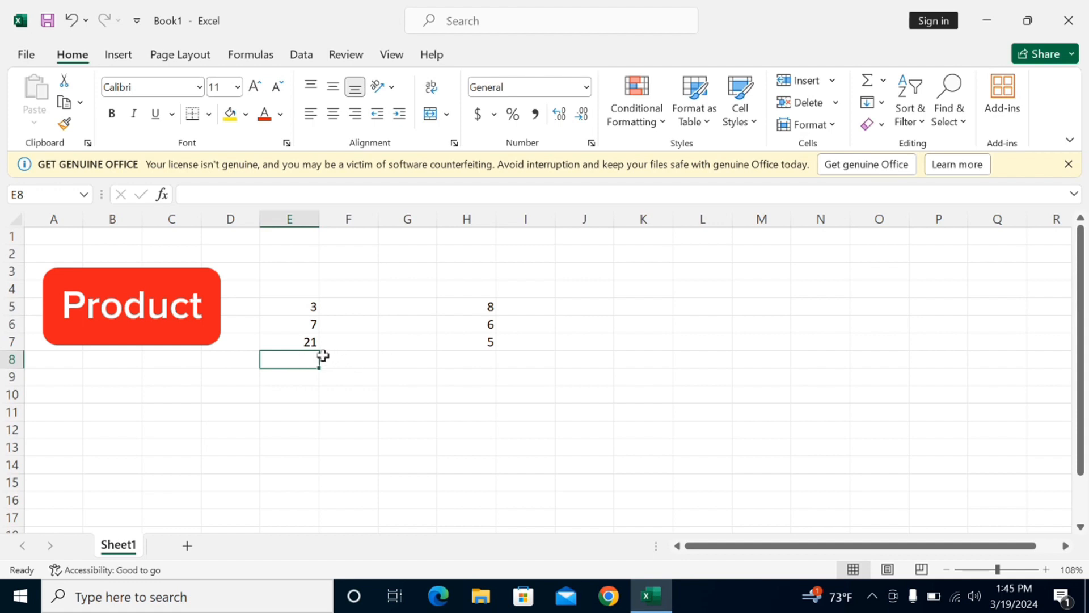
left_click(290, 345)
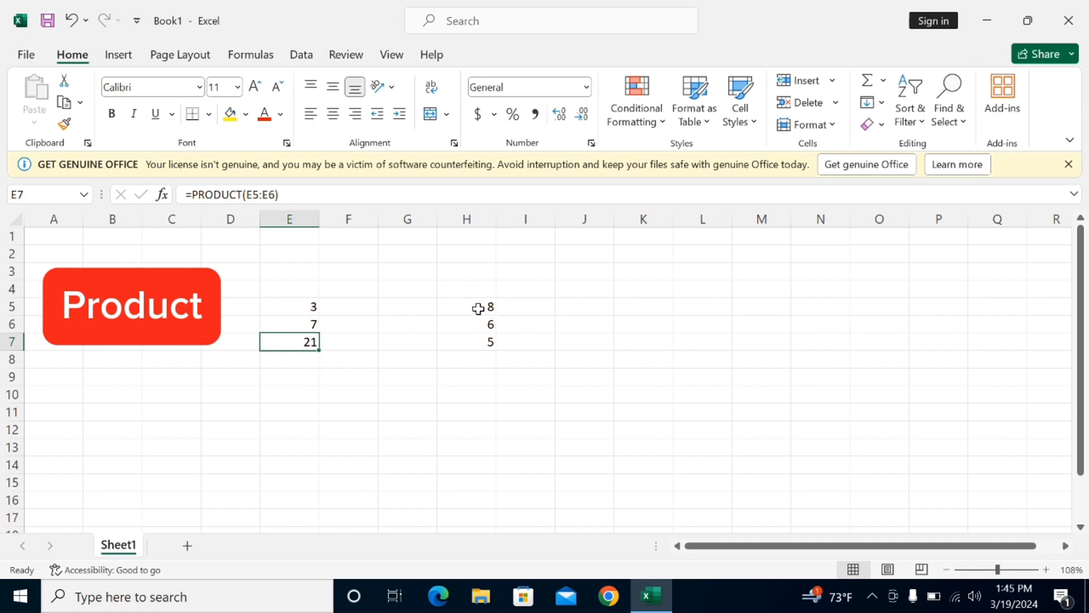
Step: Enter =PRODUCT(H5:H7) in cell H8 to multiply the three numbers above it
left_click(456, 360)
type("=")
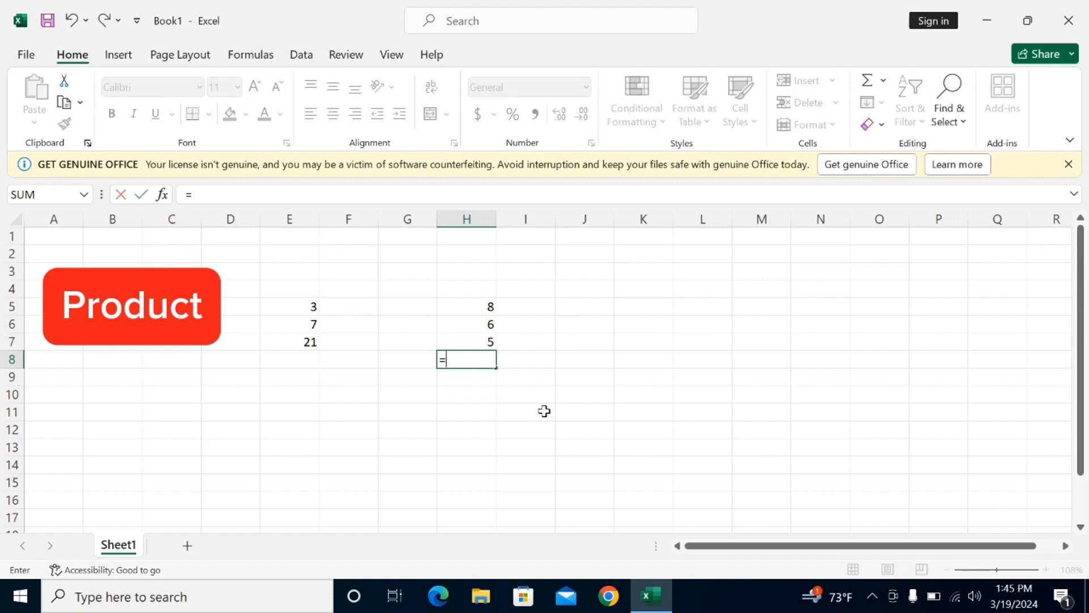
type("prod")
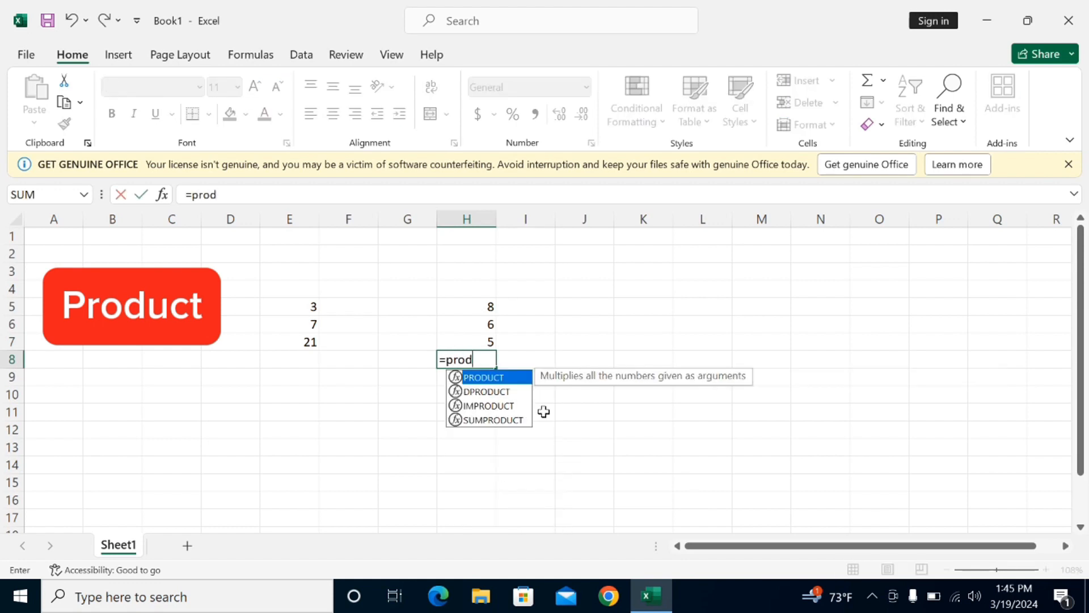
type("uct")
key("Tab")
left_click_drag(491, 304, 487, 342)
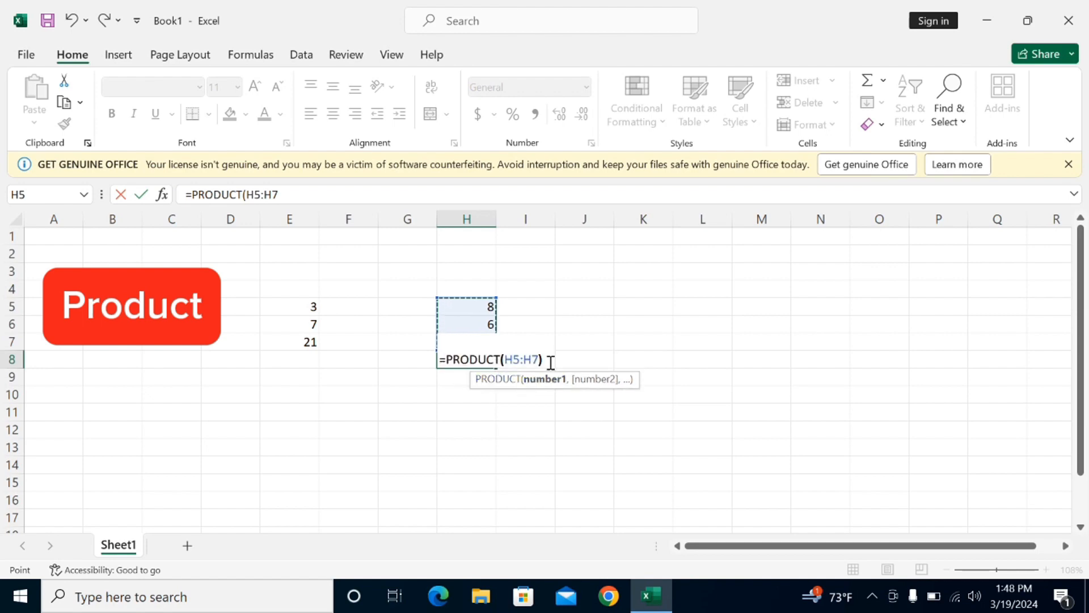
type(")")
key("Return")
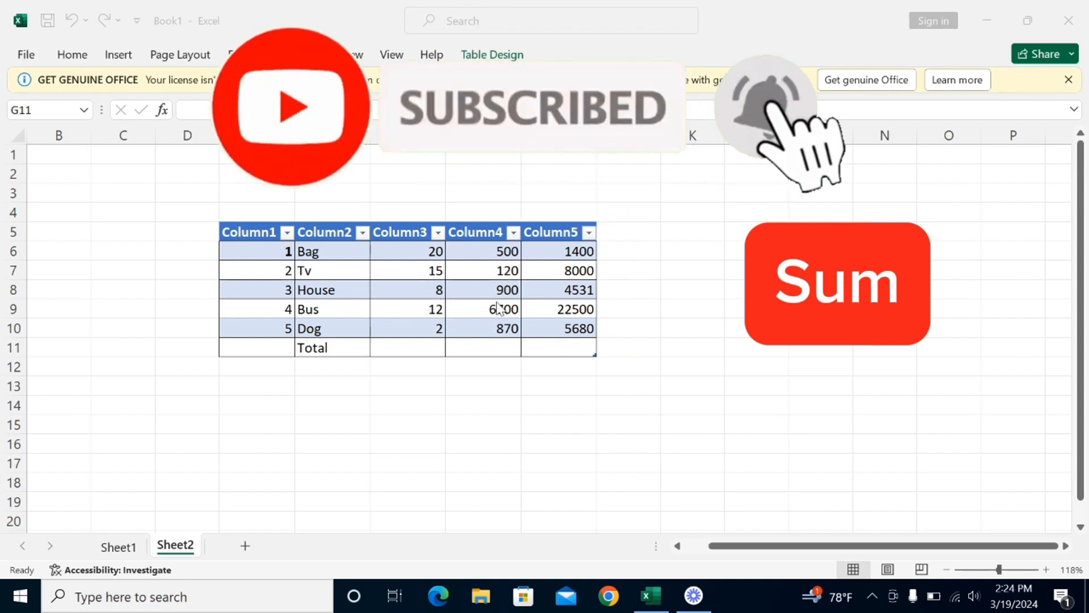
Step: Enter =SUM(G6:G10) in the Total row under Column3, cell G11
left_click(431, 262)
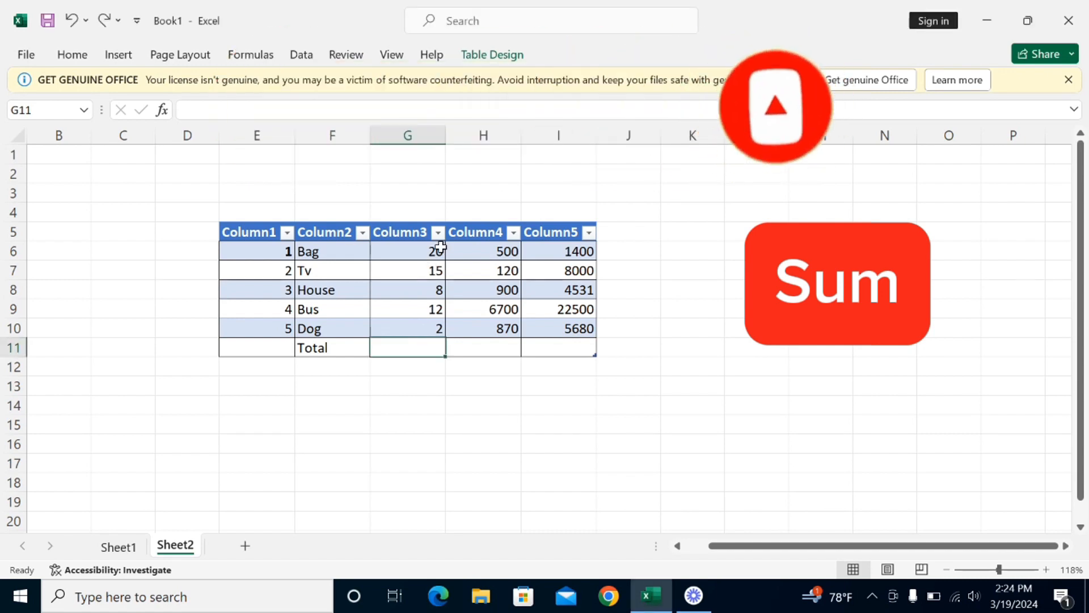
left_click(432, 258)
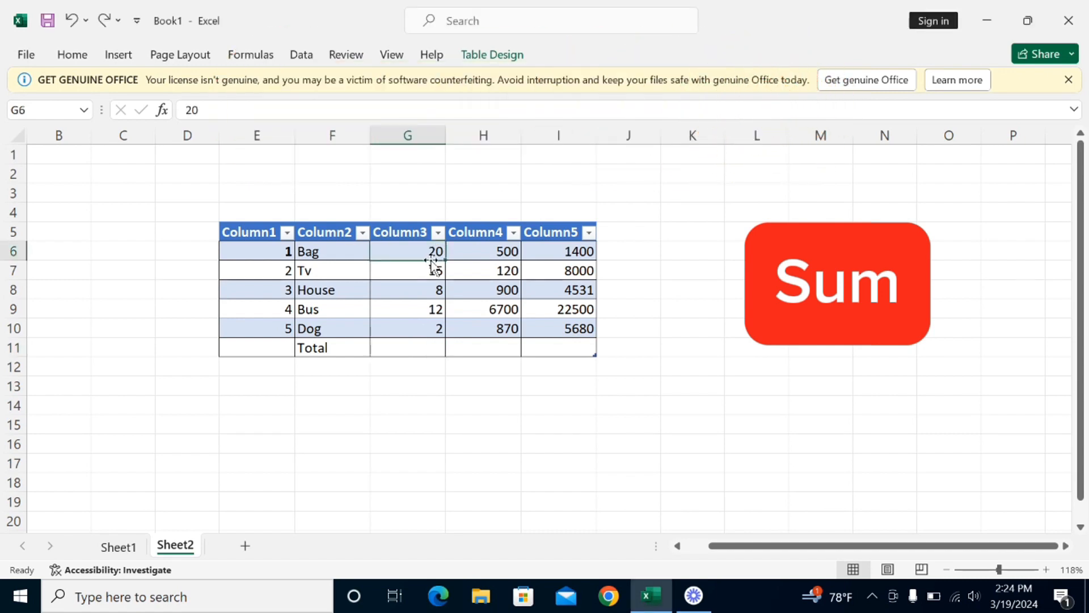
left_click(419, 347)
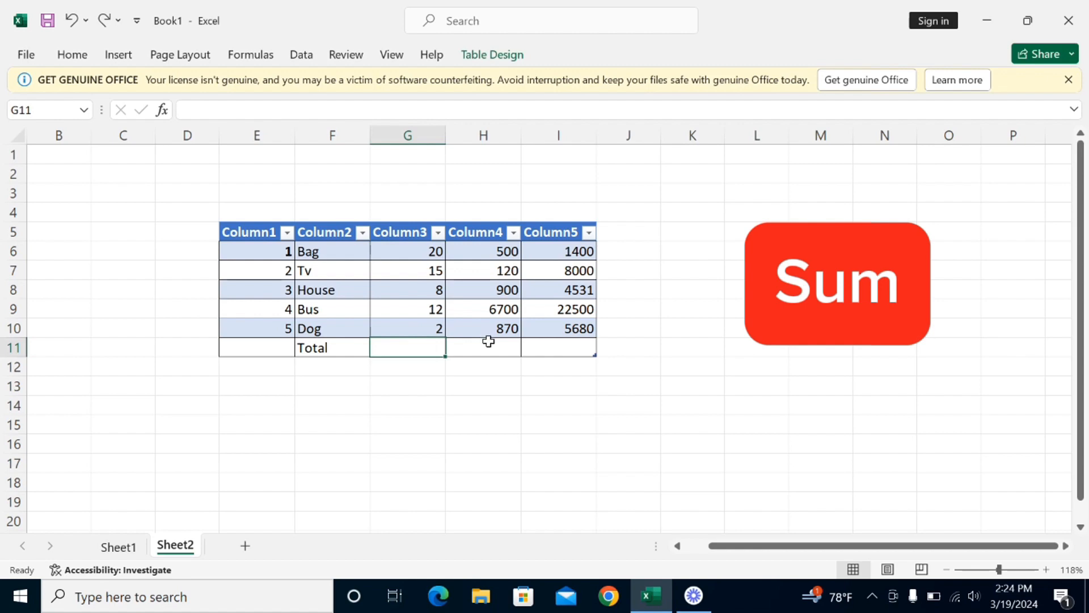
type("=")
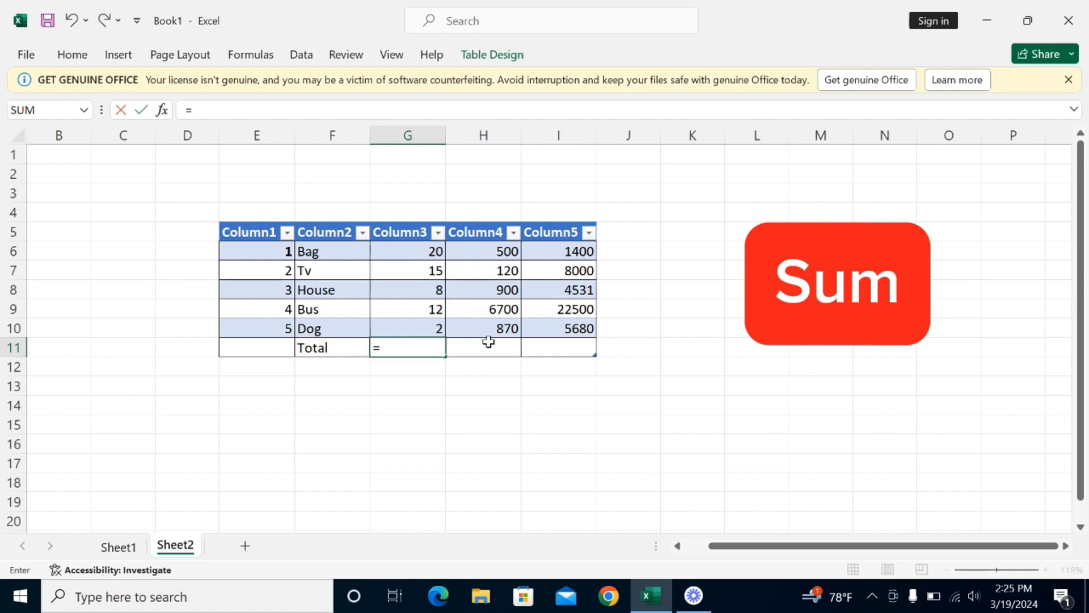
type("SUM(")
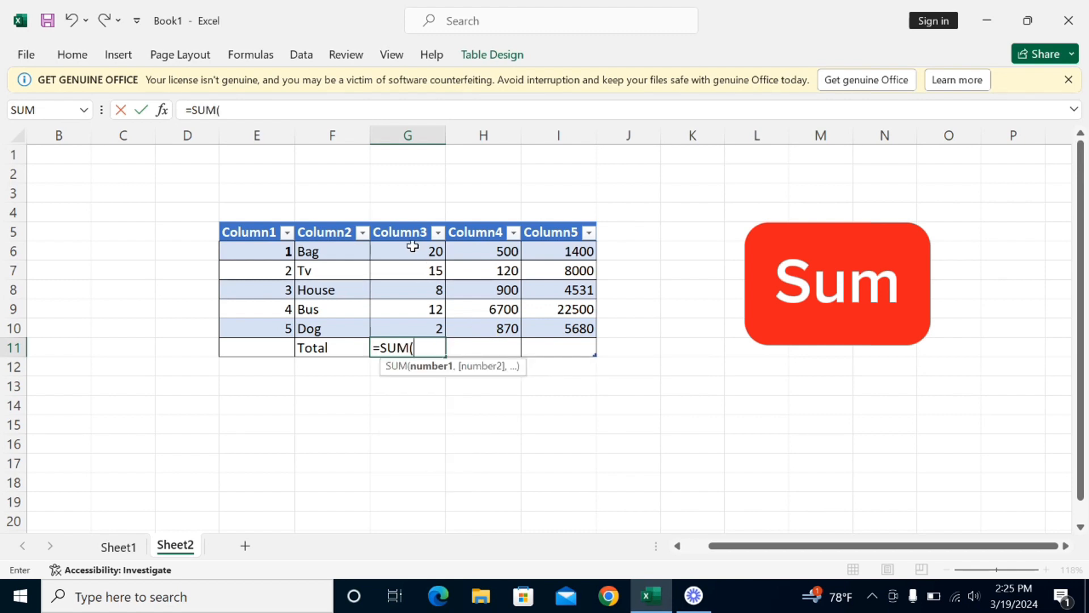
left_click_drag(413, 248, 426, 328)
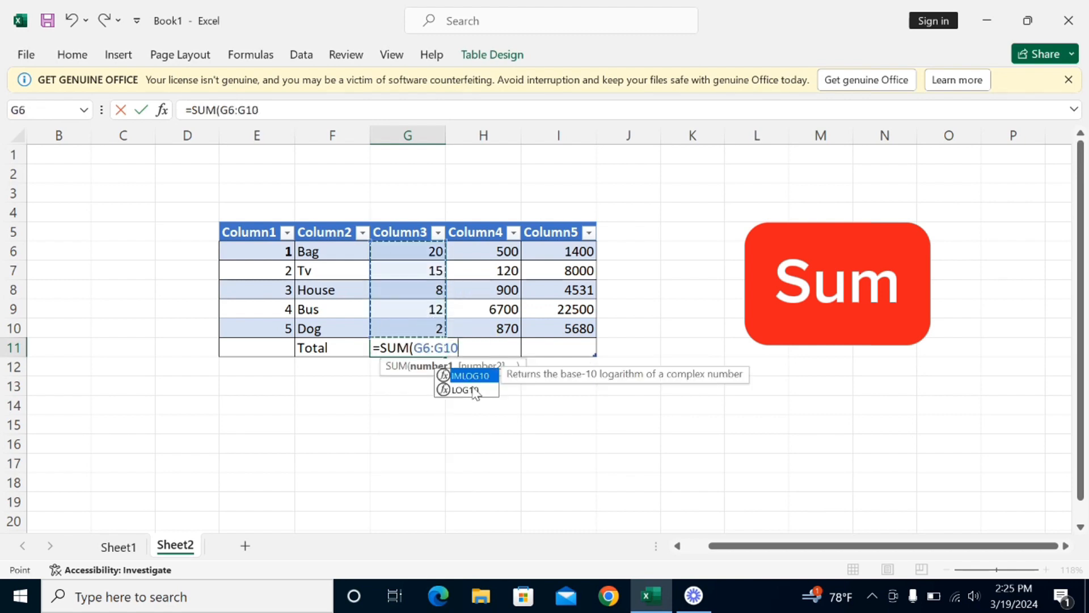
type(")")
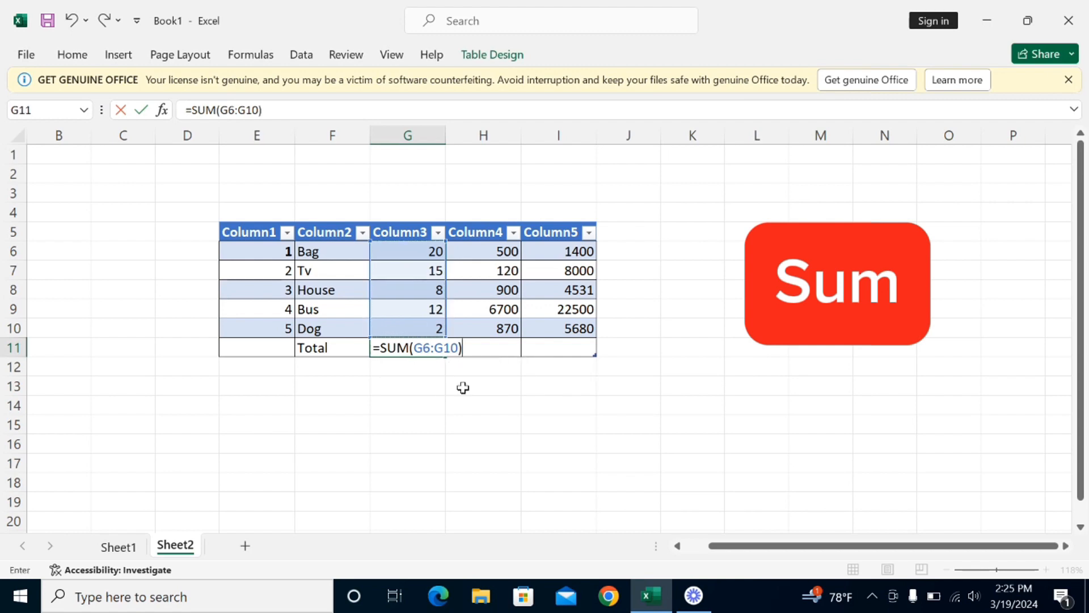
key("Return")
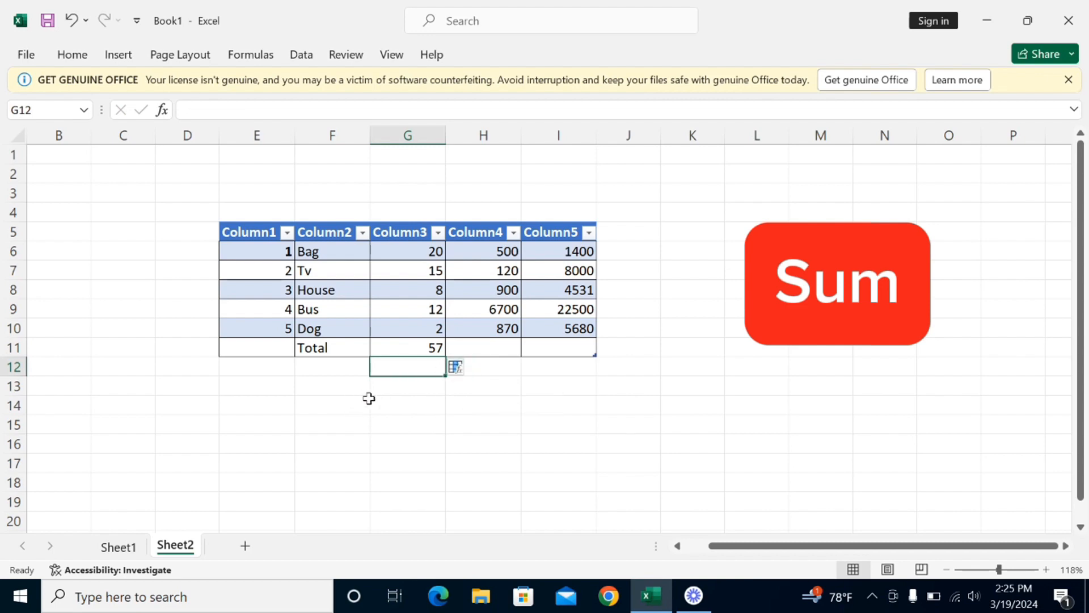
Step: Enter a SUM formula in cell H11 to total the Column4 values
key("Up")
key("Right")
type("=SUM(")
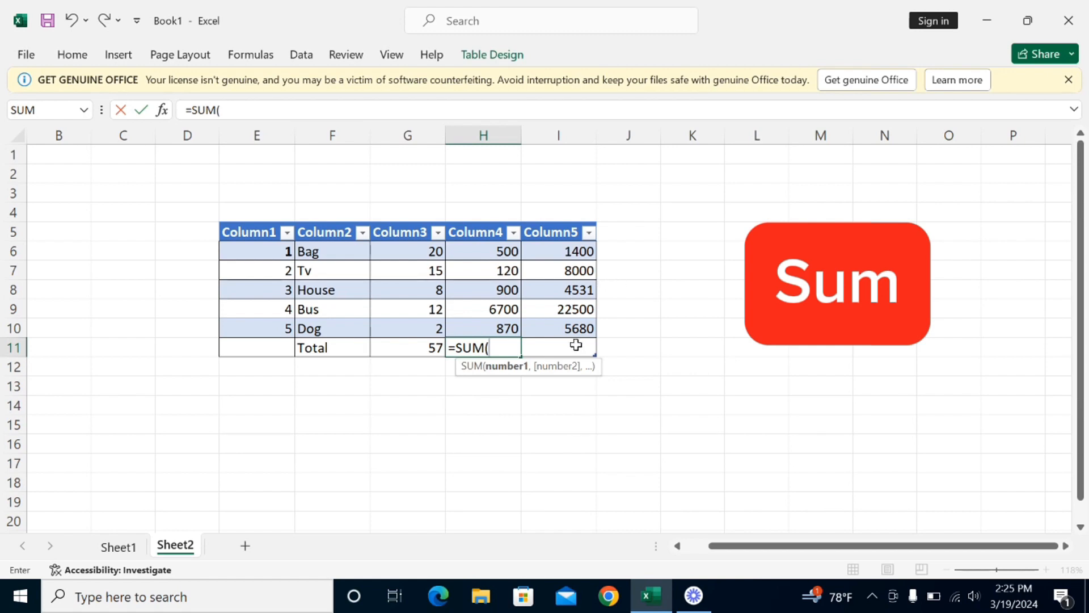
key("Return")
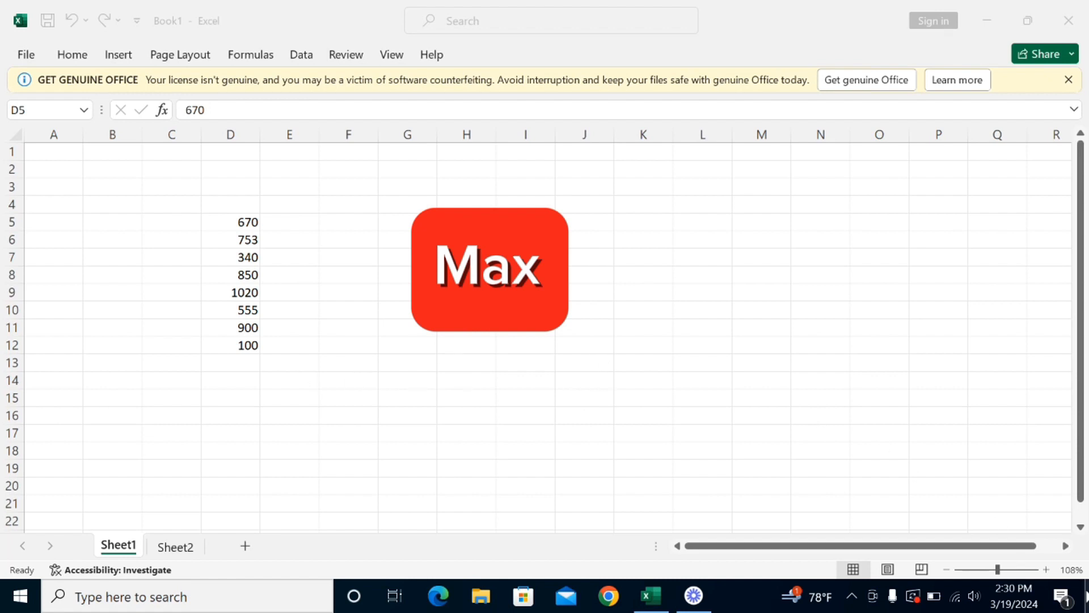
Step: Enter =MAX(D5:D12) in cell D13 on Sheet1 to find the largest number in the list
left_click_drag(1009, 569, 1011, 571)
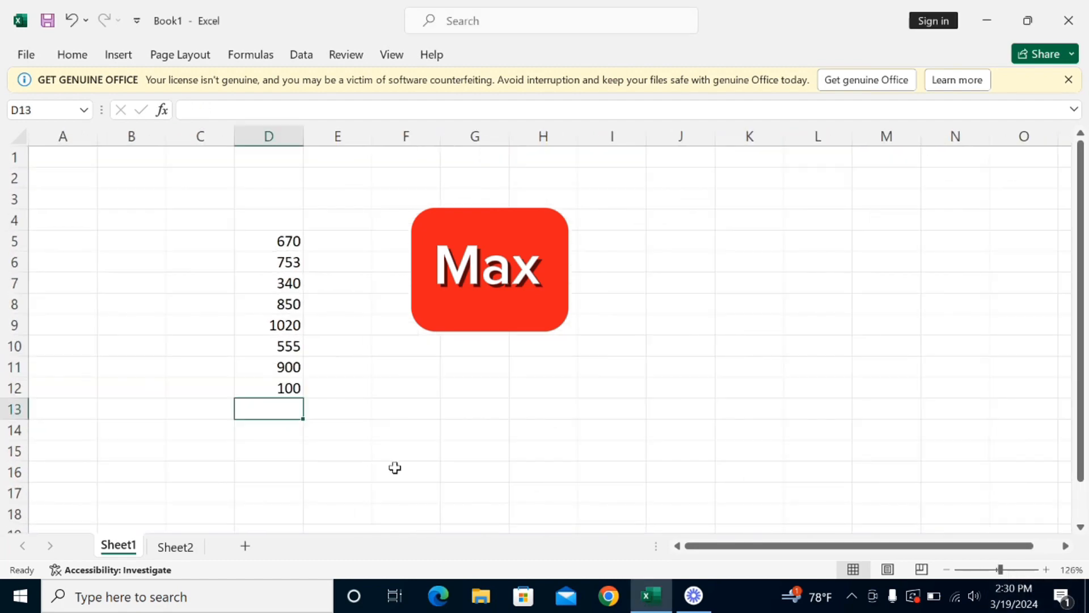
type("=")
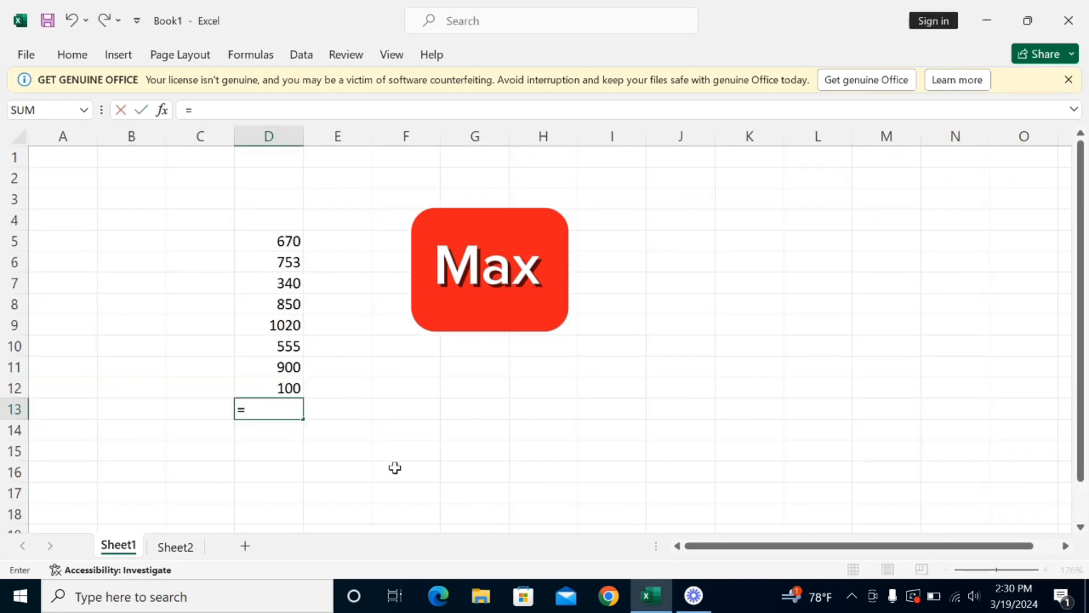
type("ma")
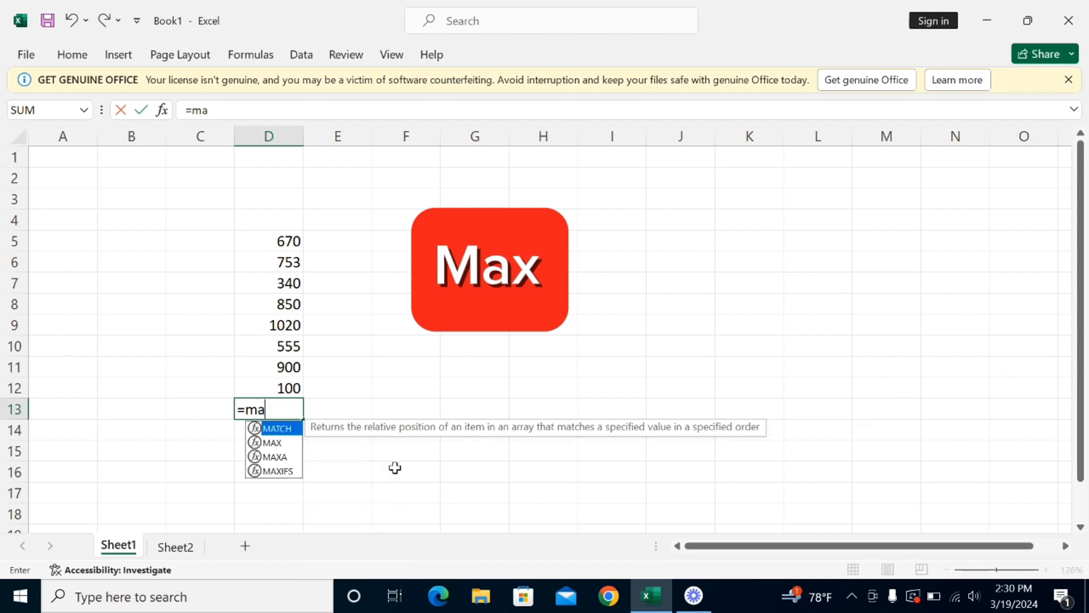
type("x(")
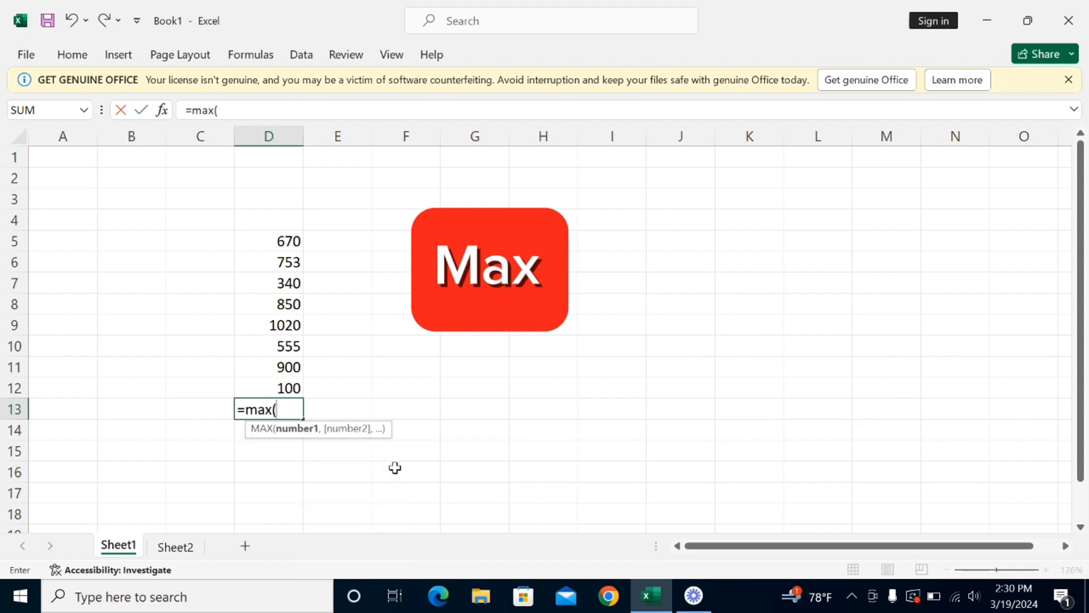
key("Return")
key("Return")
left_click_drag(262, 236, 284, 386)
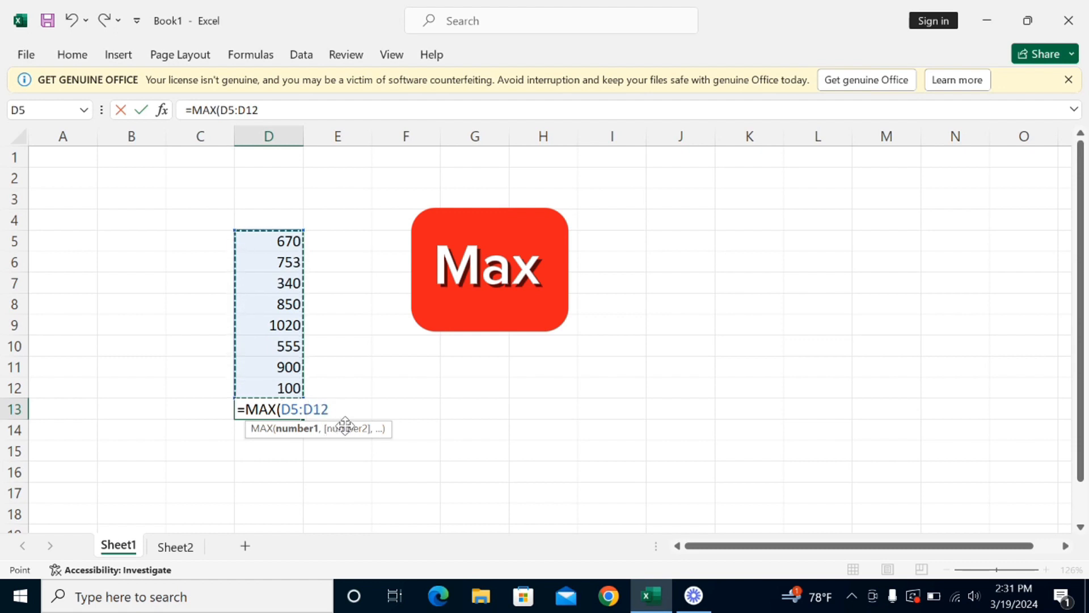
type(")")
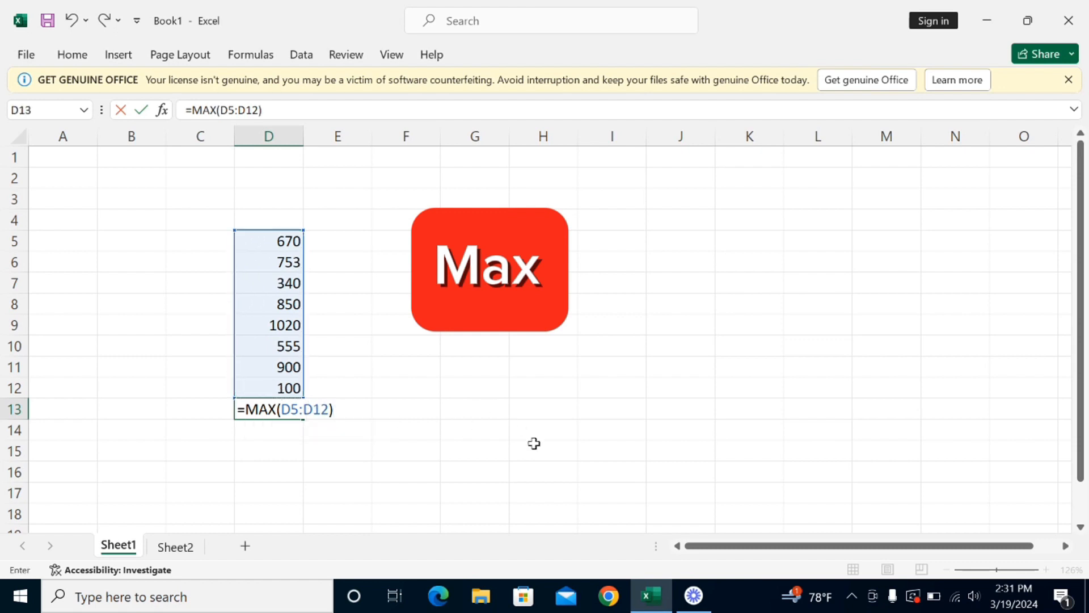
key("Return")
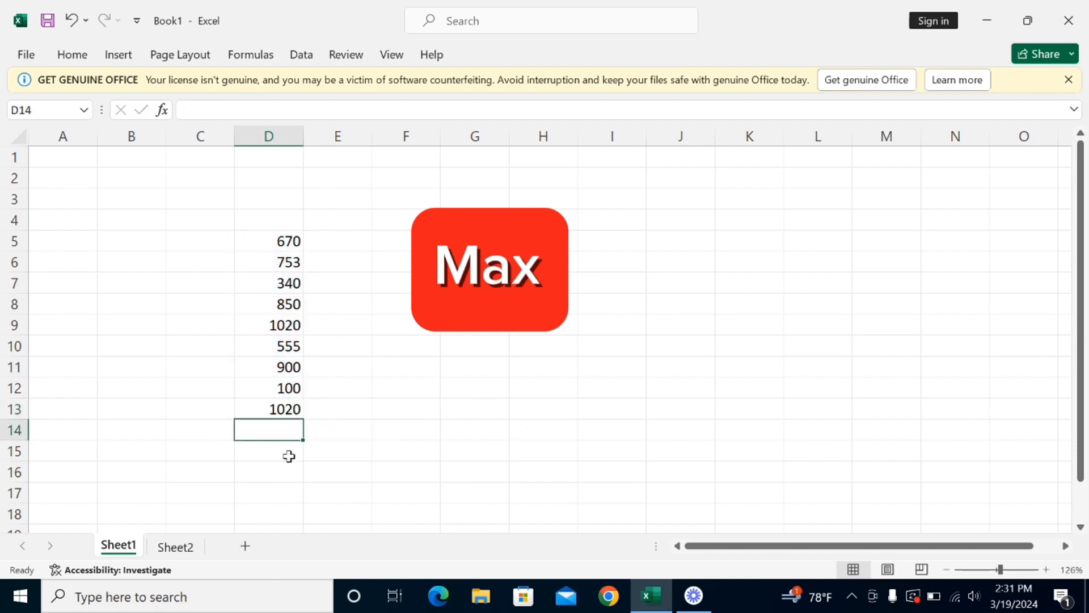
left_click(279, 413)
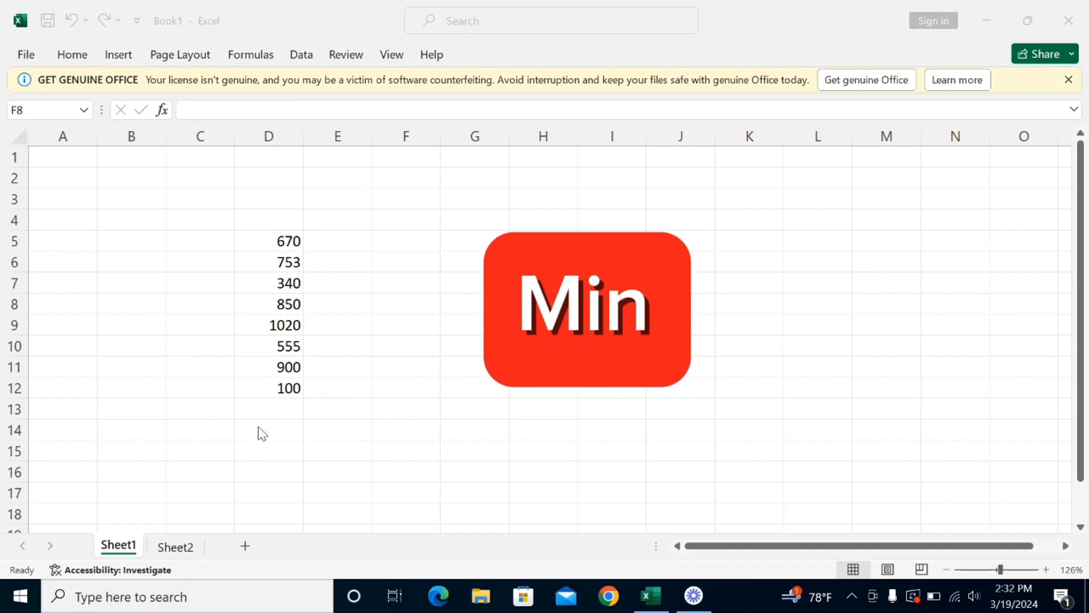
Step: Enter =MIN(D5:D12) in cell D13 to find the smallest number in the list
left_click(288, 412)
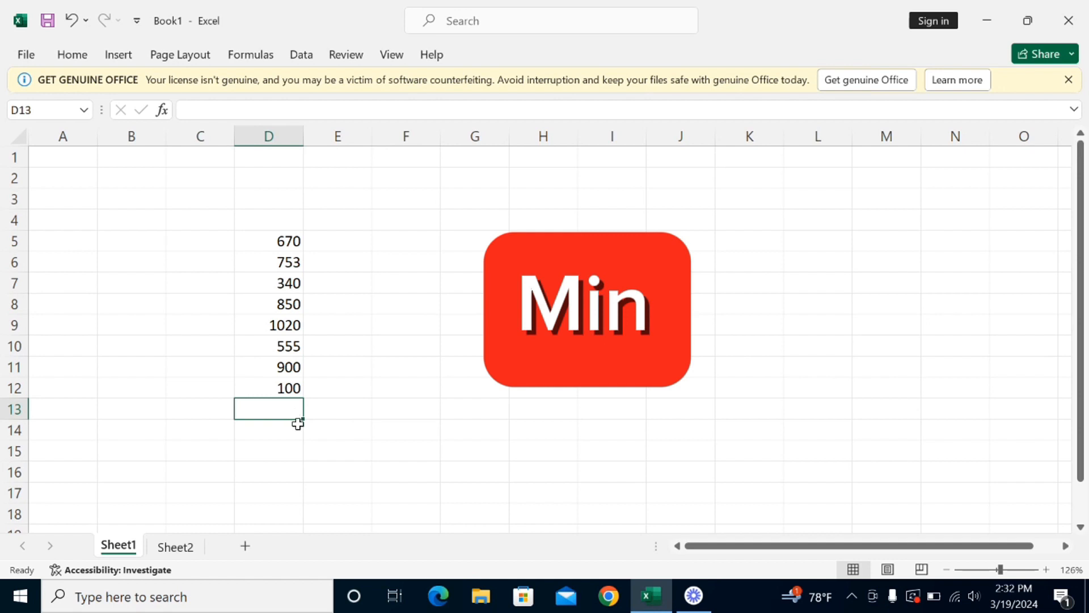
type("=MIN")
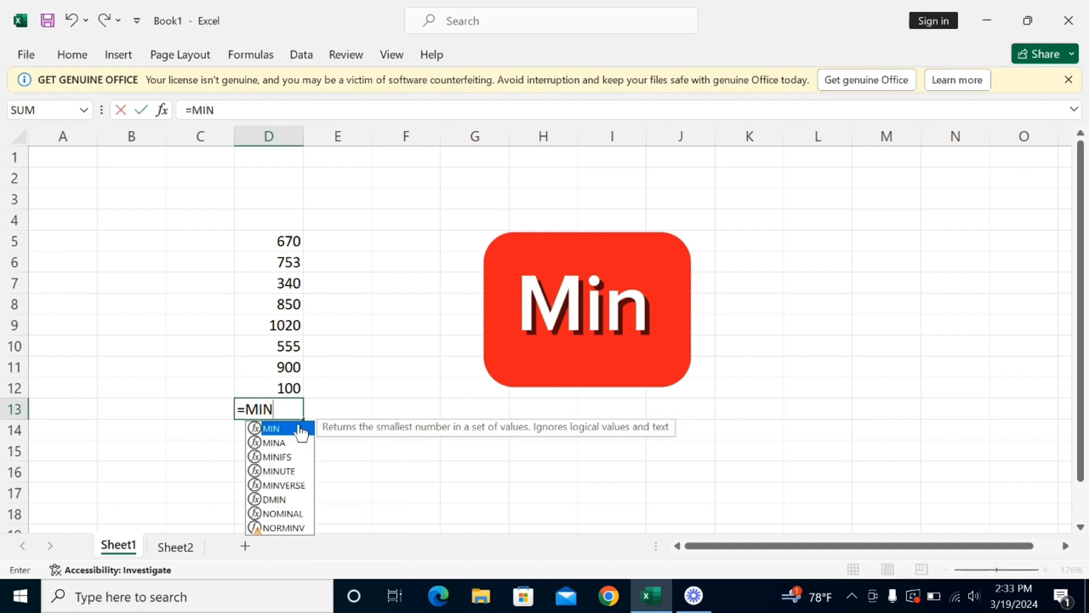
double_click(302, 431)
left_click_drag(270, 241, 287, 389)
type(")")
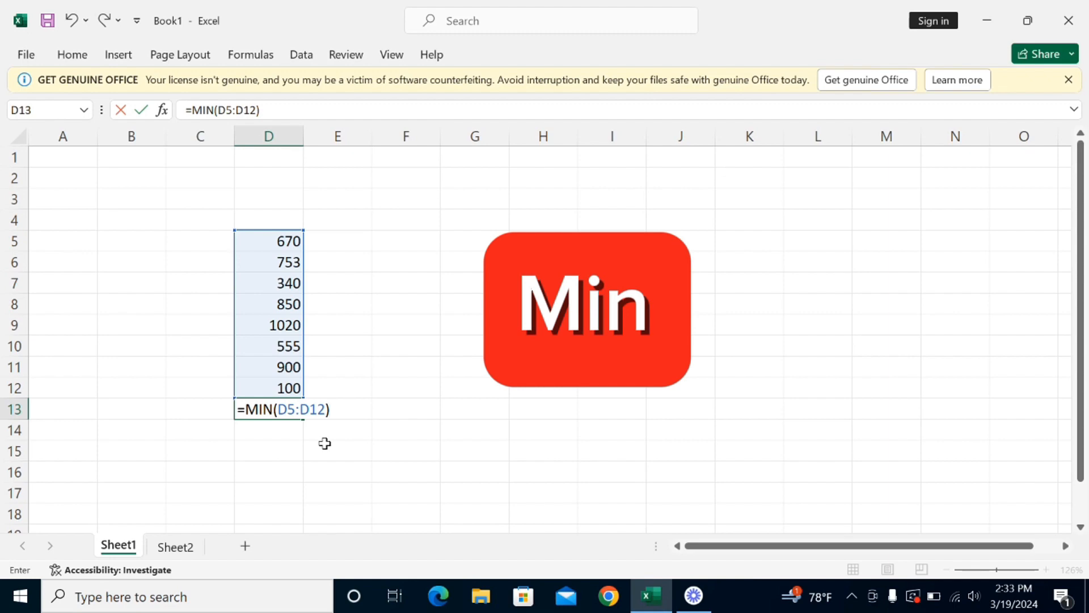
key("Return")
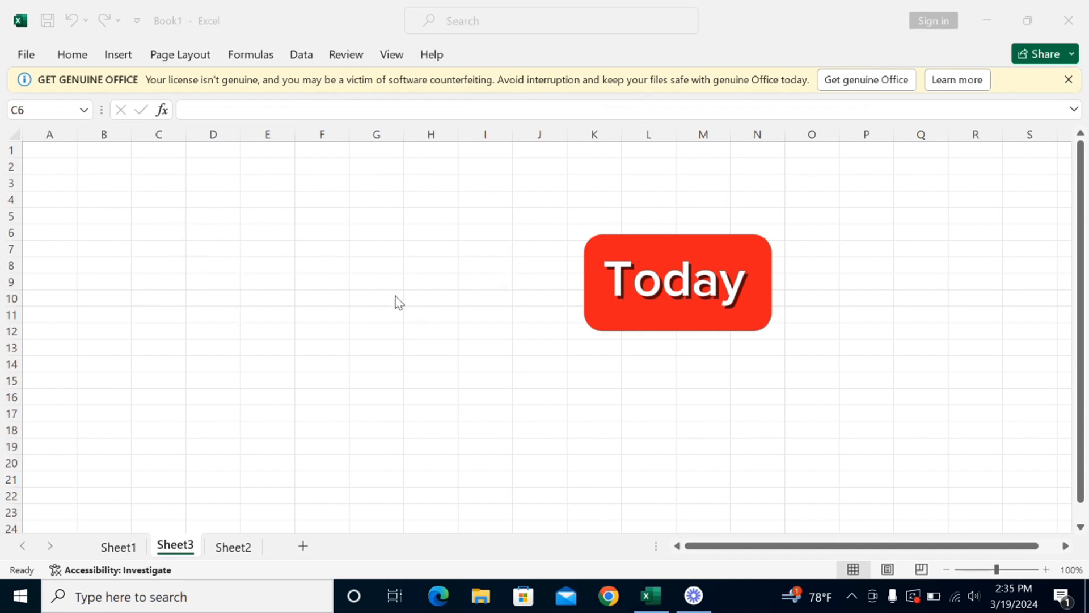
Step: Enter =TODAY() in cell E7 of Sheet3 to insert the current date
left_click(286, 249)
type("=T")
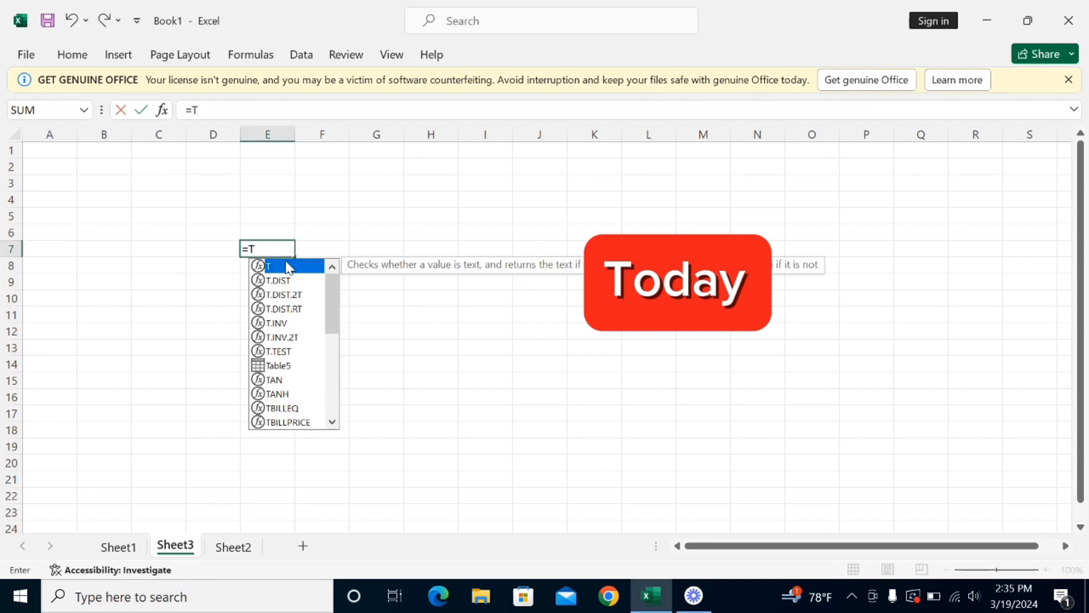
type("ODA")
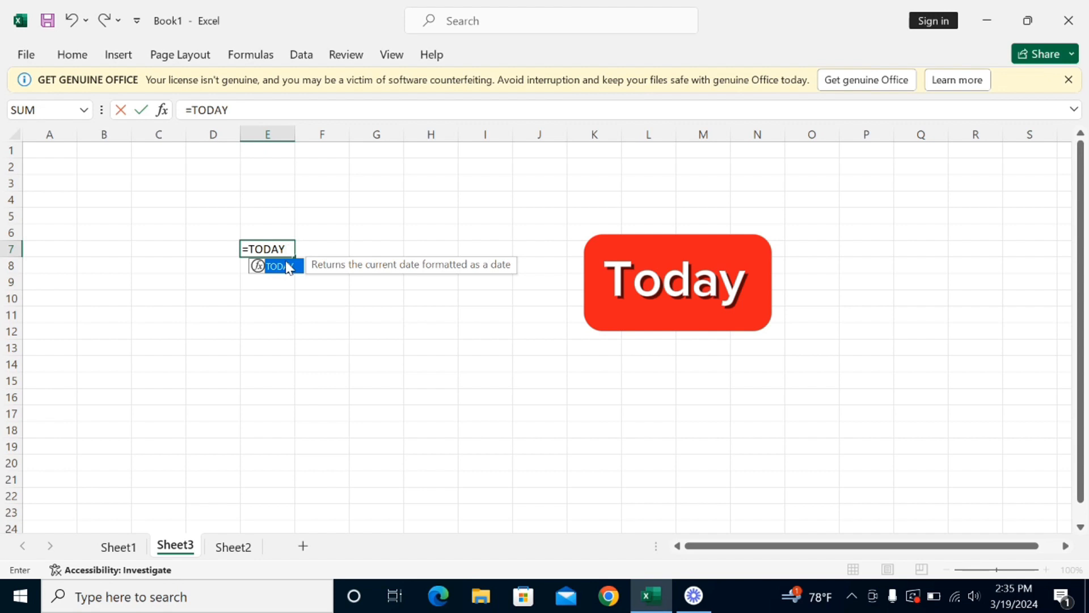
type("Y")
double_click(288, 266)
type(")")
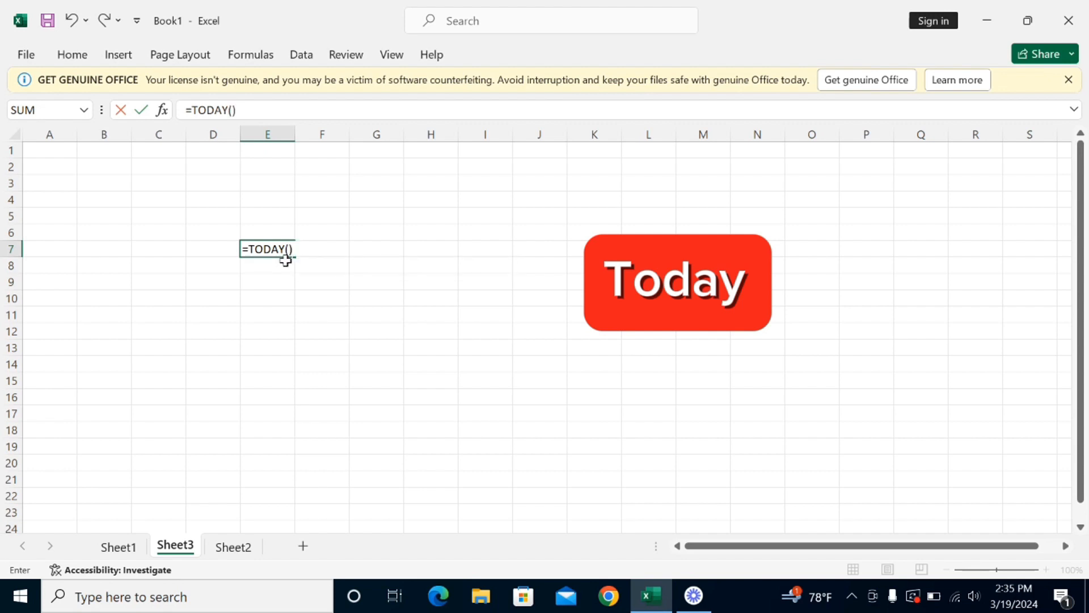
key("Return")
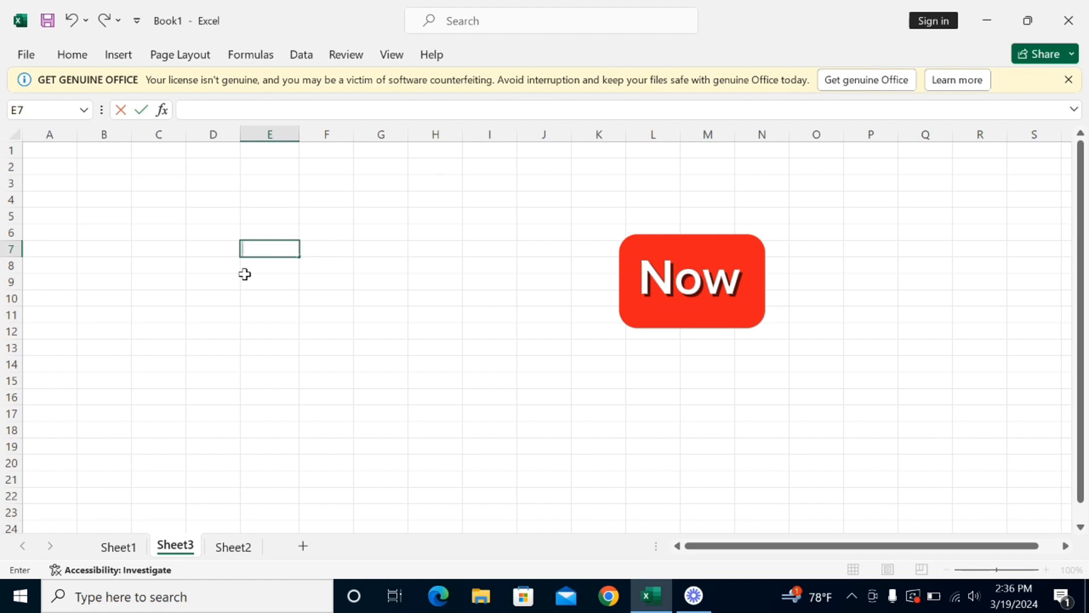
Step: Enter =NOW() in cell E7 of Sheet3 to insert the current date and time
type("=NO")
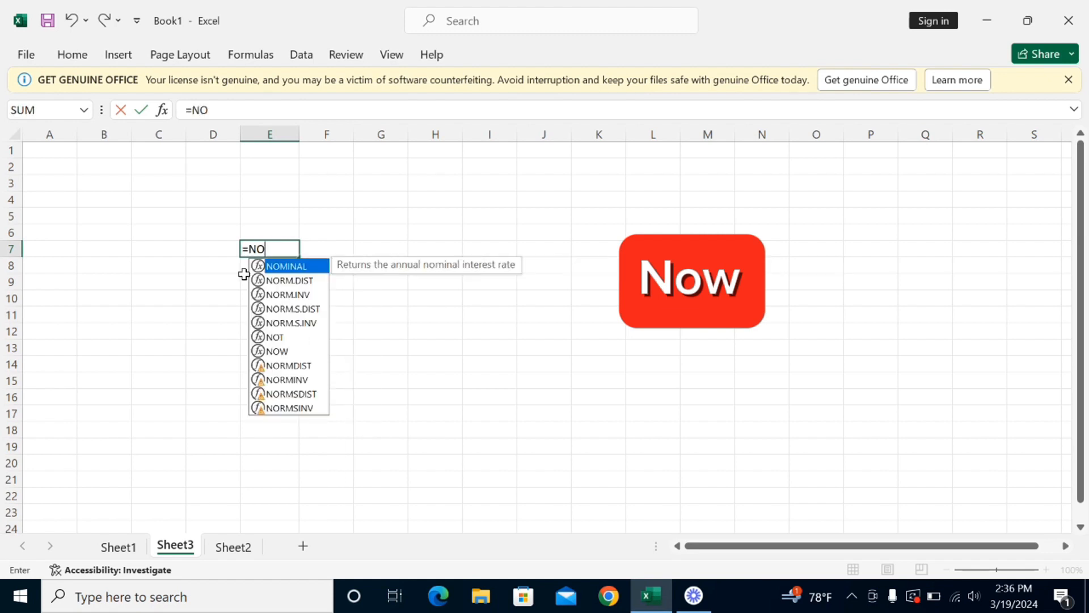
type("W")
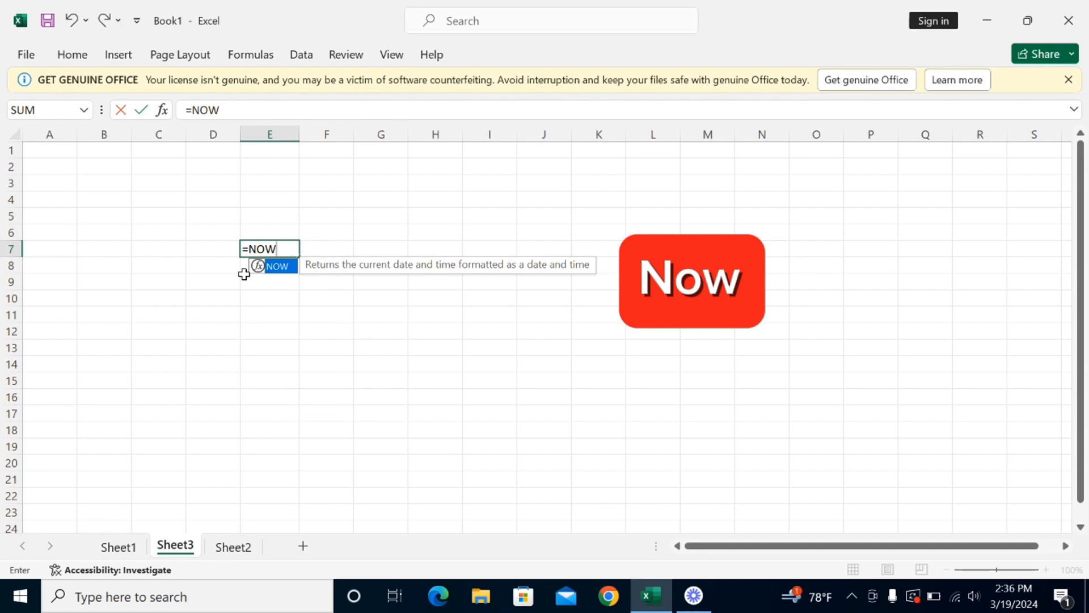
type("()")
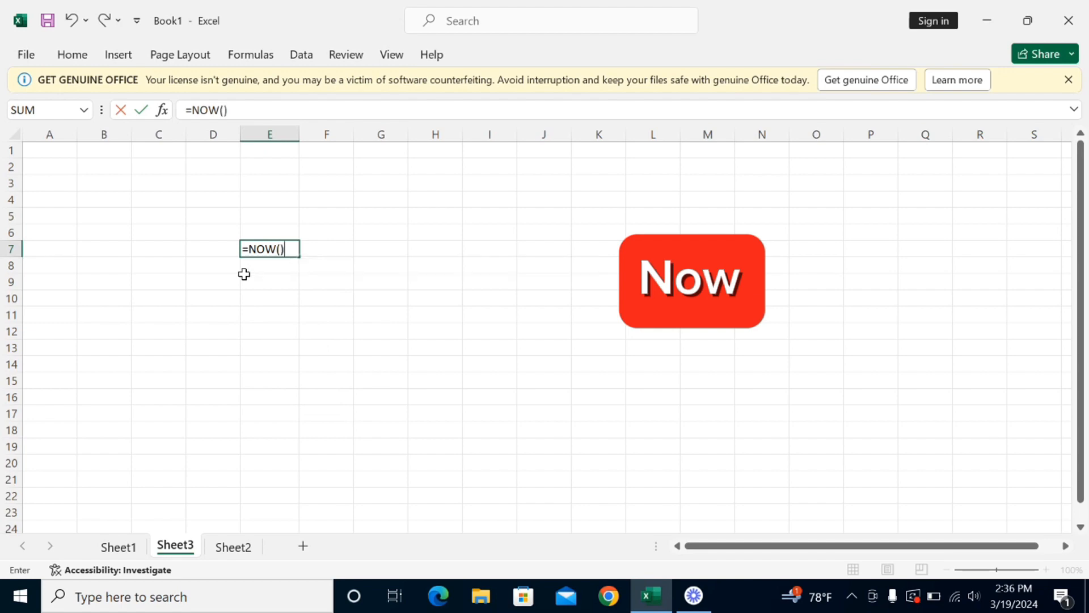
key("Return")
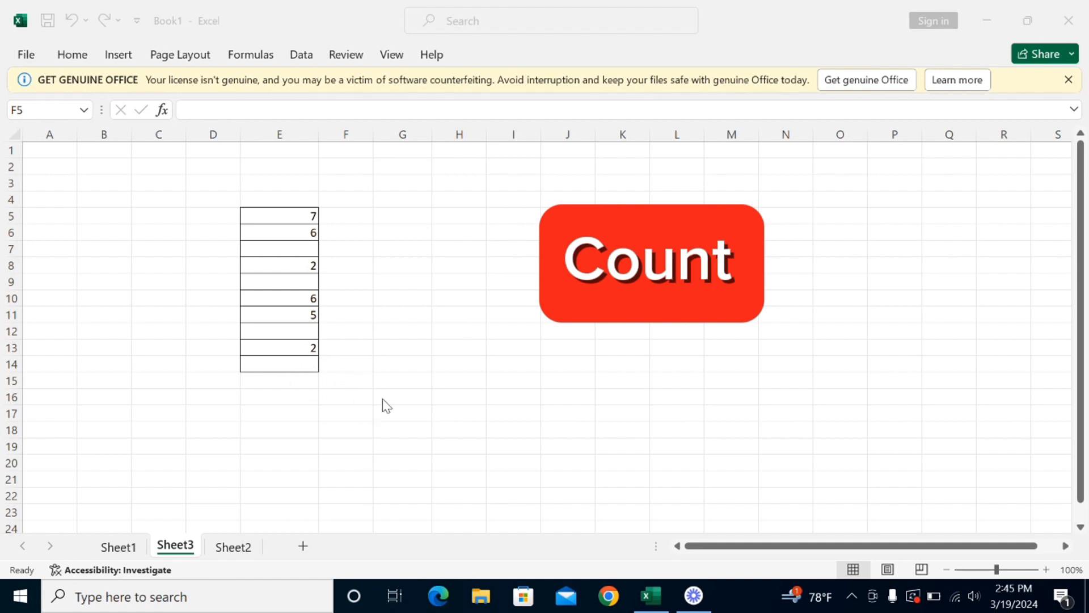
Step: Enter a COUNT formula in cell E15 over the range E5:E14 to count the cells containing numbers
left_click(306, 377)
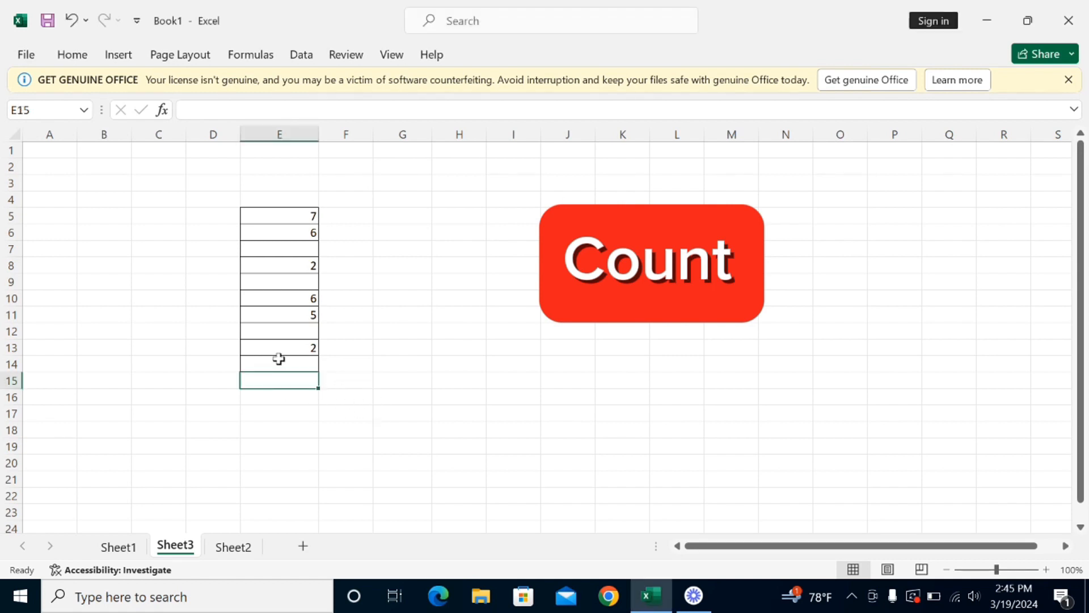
type("=")
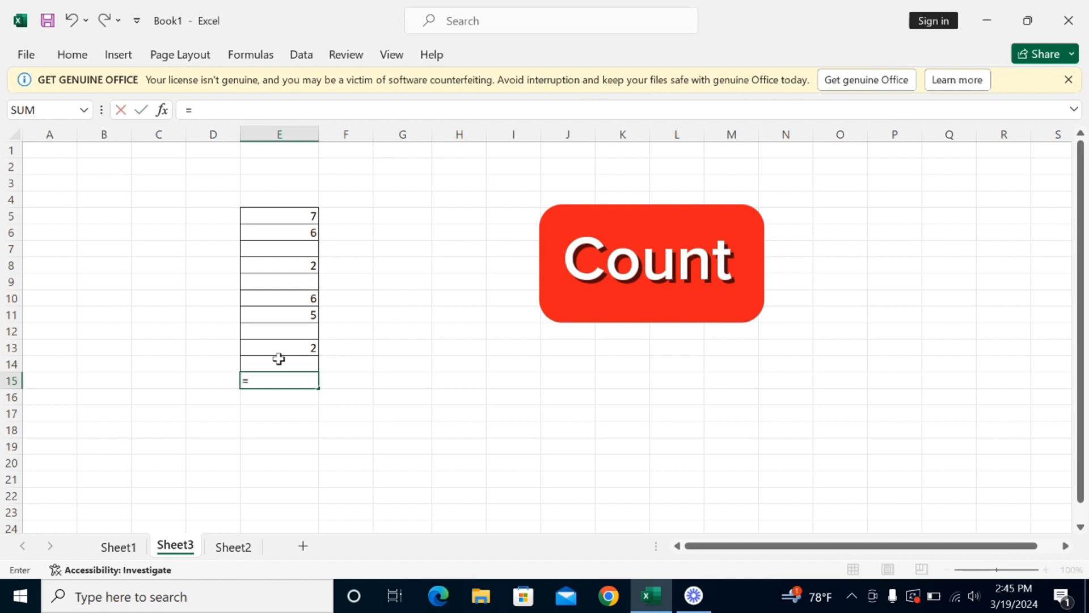
type("cou")
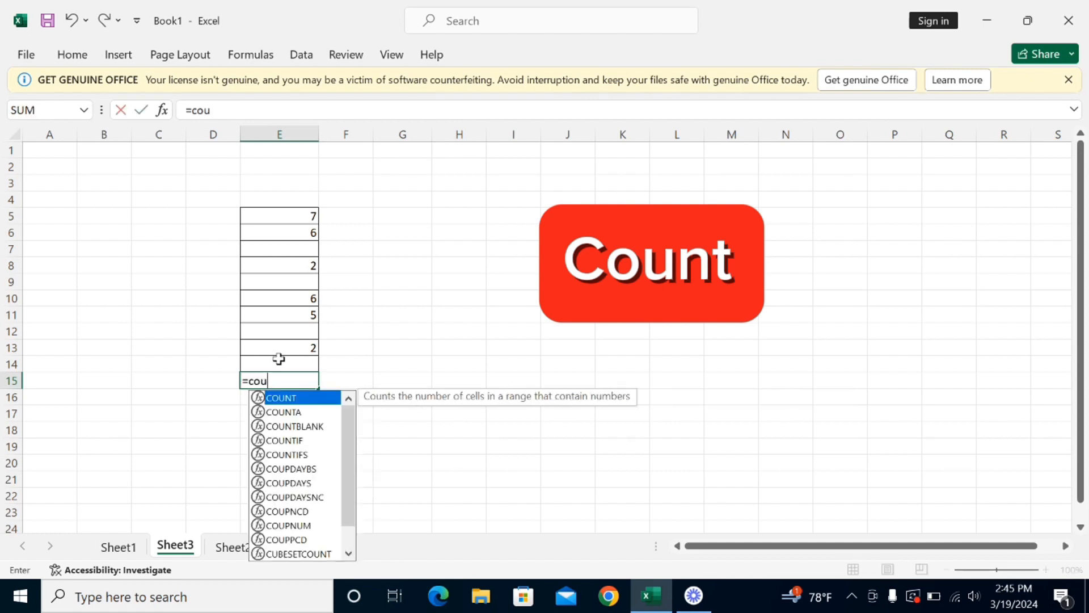
type("nt(")
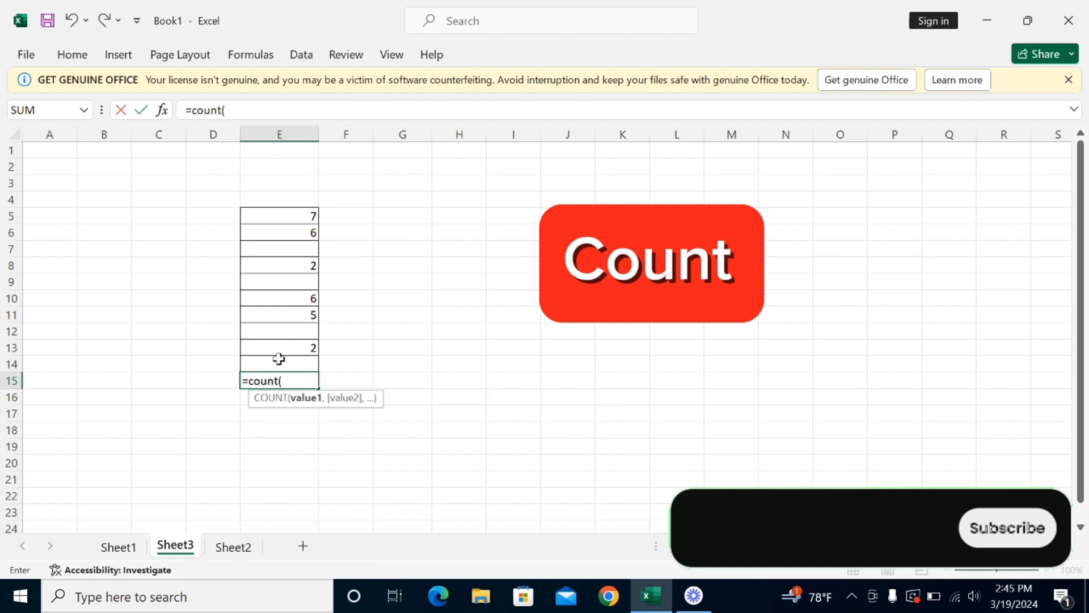
left_click_drag(281, 215, 301, 364)
key("Return")
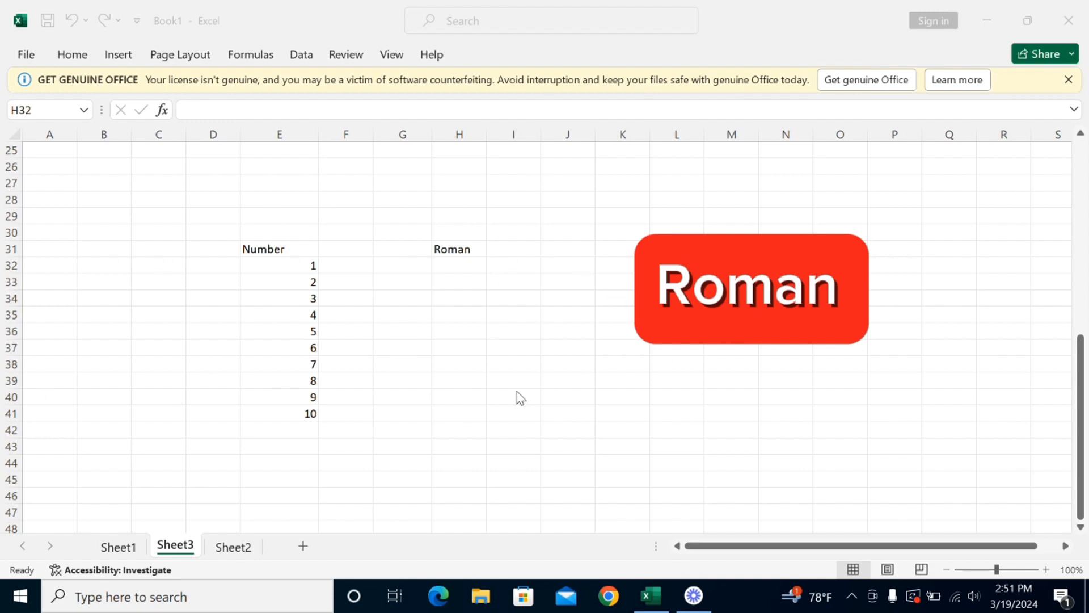
Step: Enter =ROMAN(E32) in cell H32 and fill it down to H41 to convert the Number column to Roman numerals
type("=")
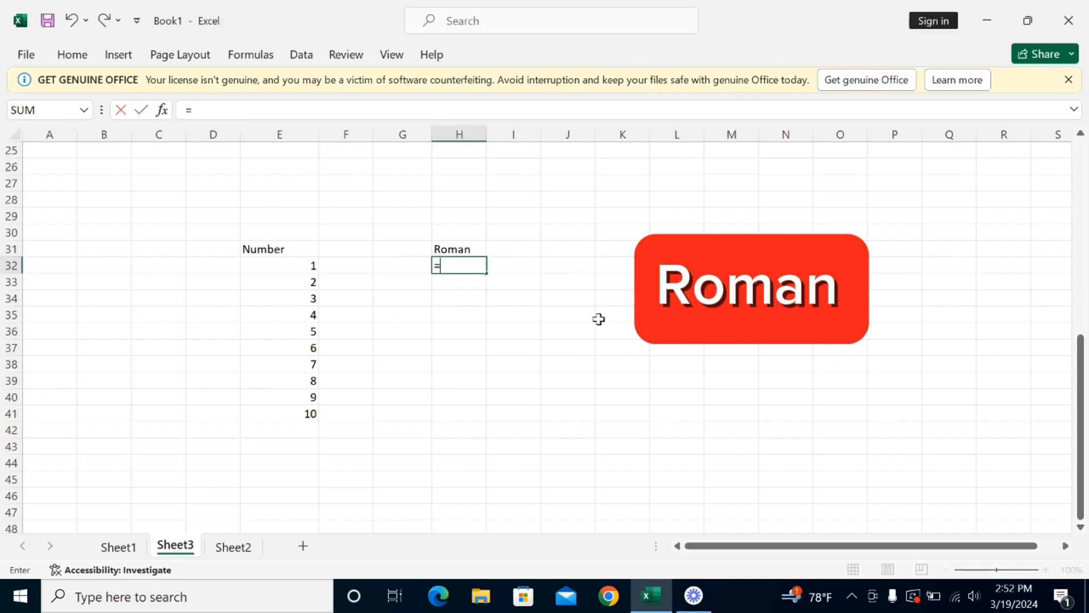
type("rom")
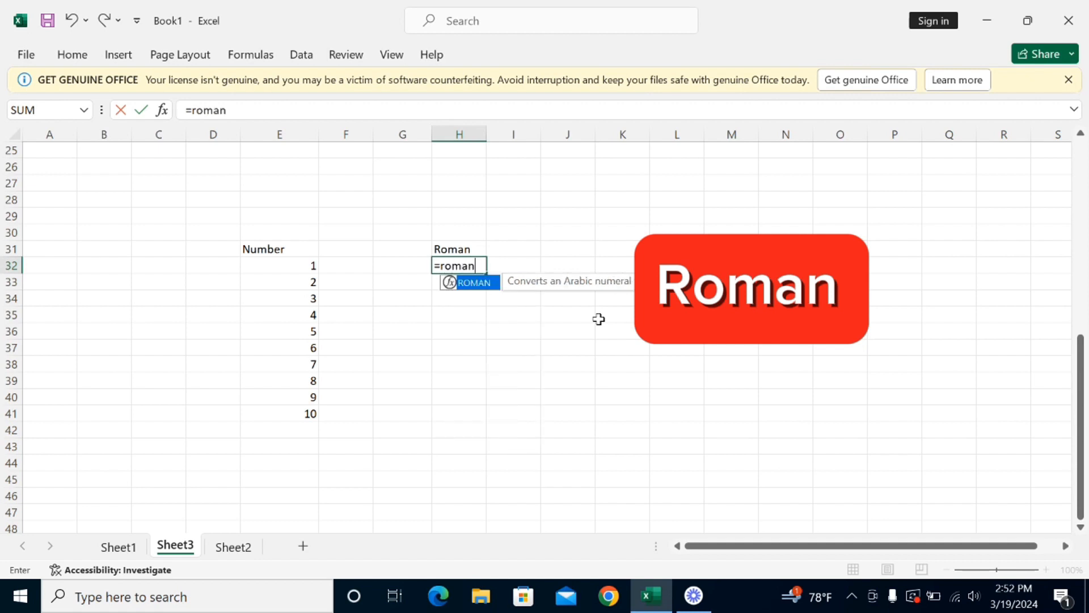
type("an")
key("Tab")
left_click(305, 267)
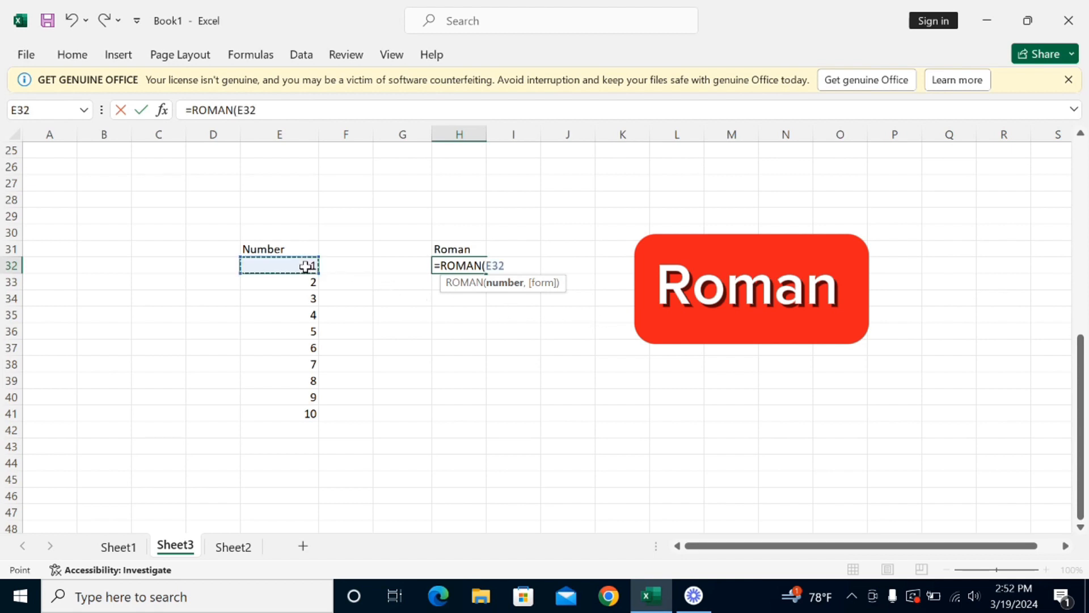
key("Return")
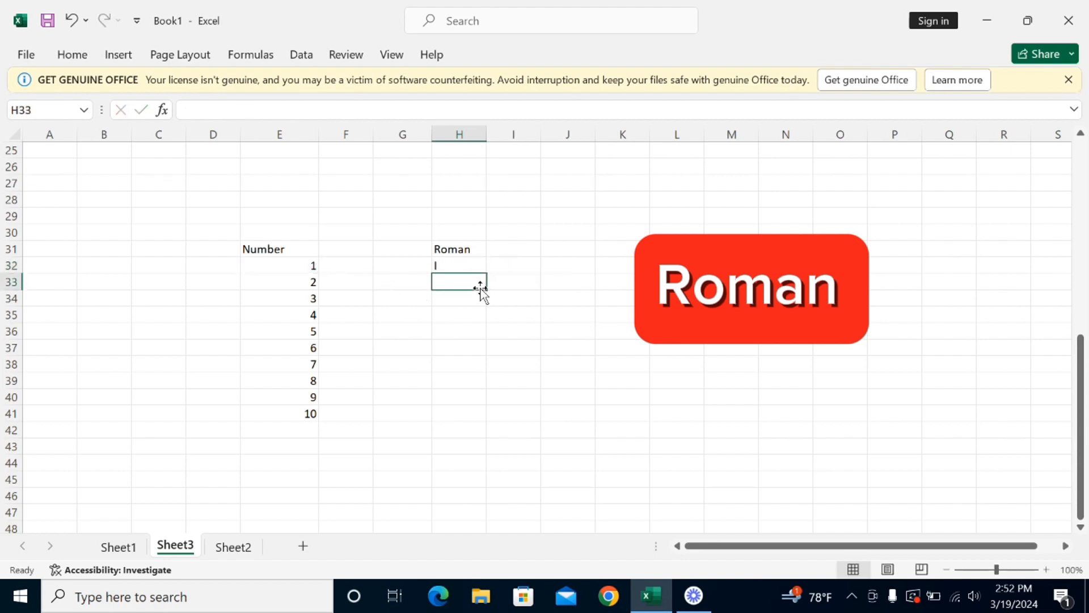
left_click(462, 265)
left_click_drag(487, 274, 487, 424)
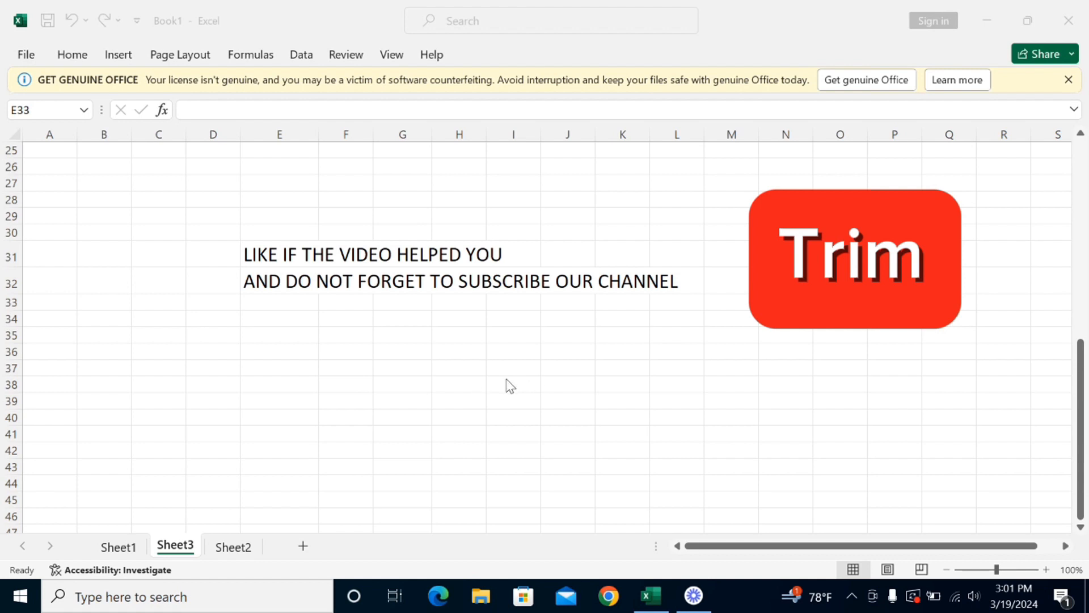
Step: Enter =TRIM(E31) in cell E35 and =TRIM(E32) in cell E36 to strip extra spaces from the two text lines
left_click(307, 335)
type("=TRIM")
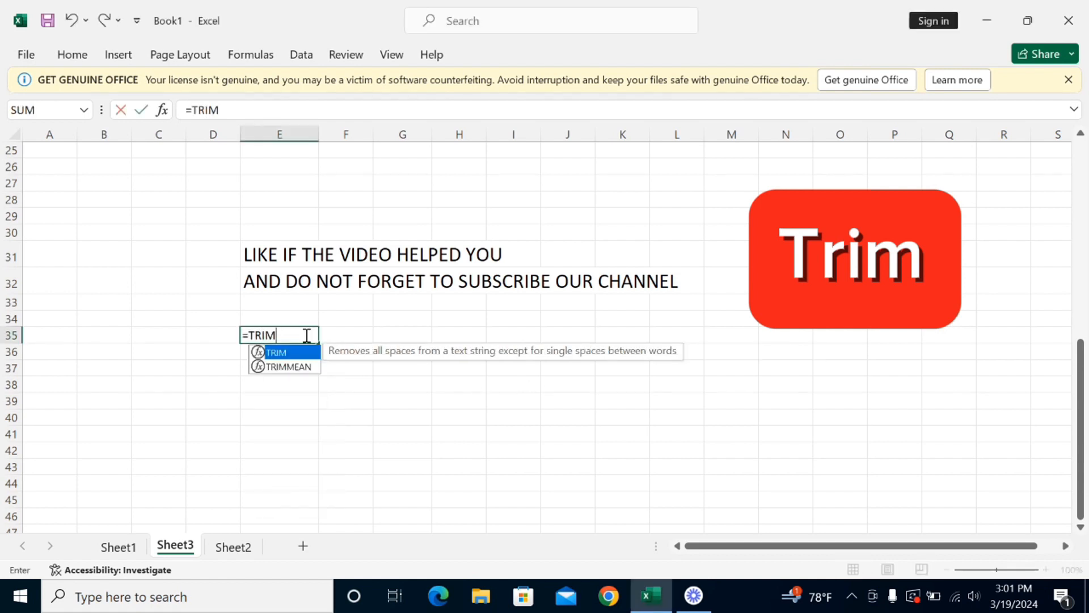
type("(")
key("Up")
key("Up")
key("Up")
key("Up")
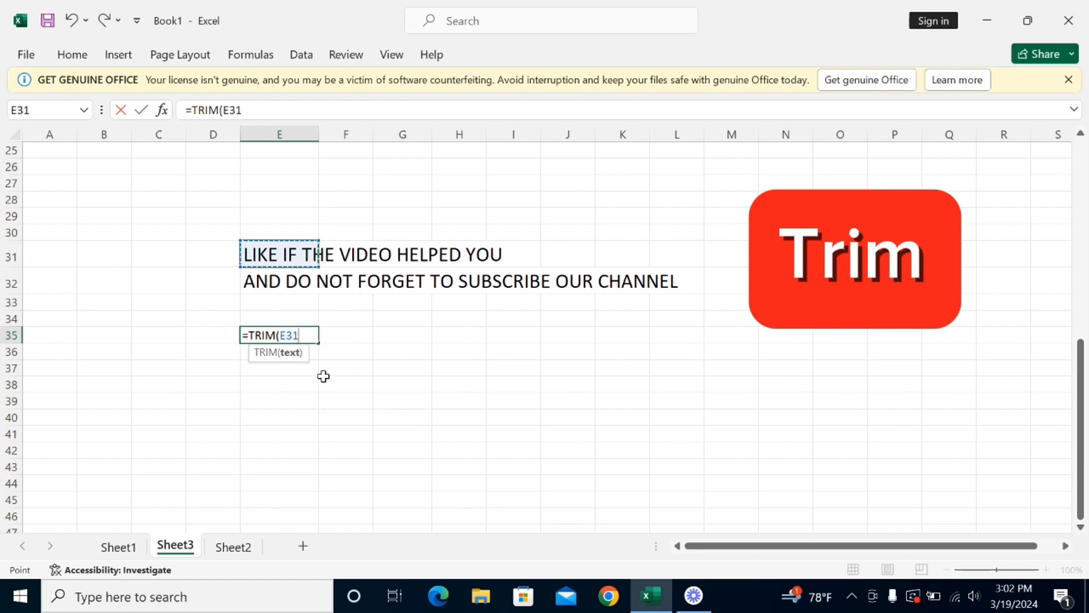
type(")")
key("Return")
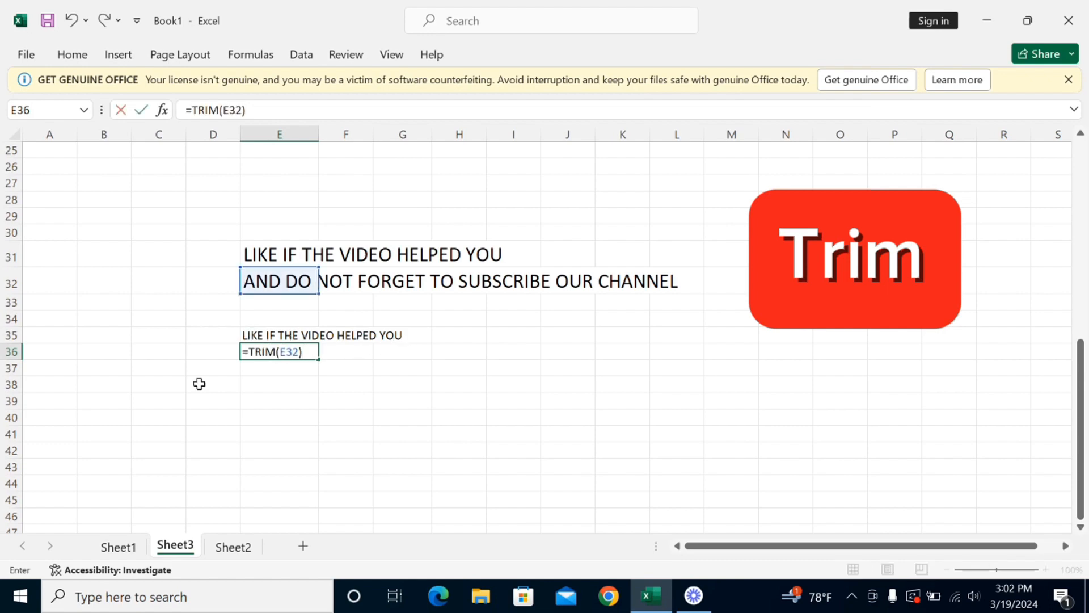
key("Return")
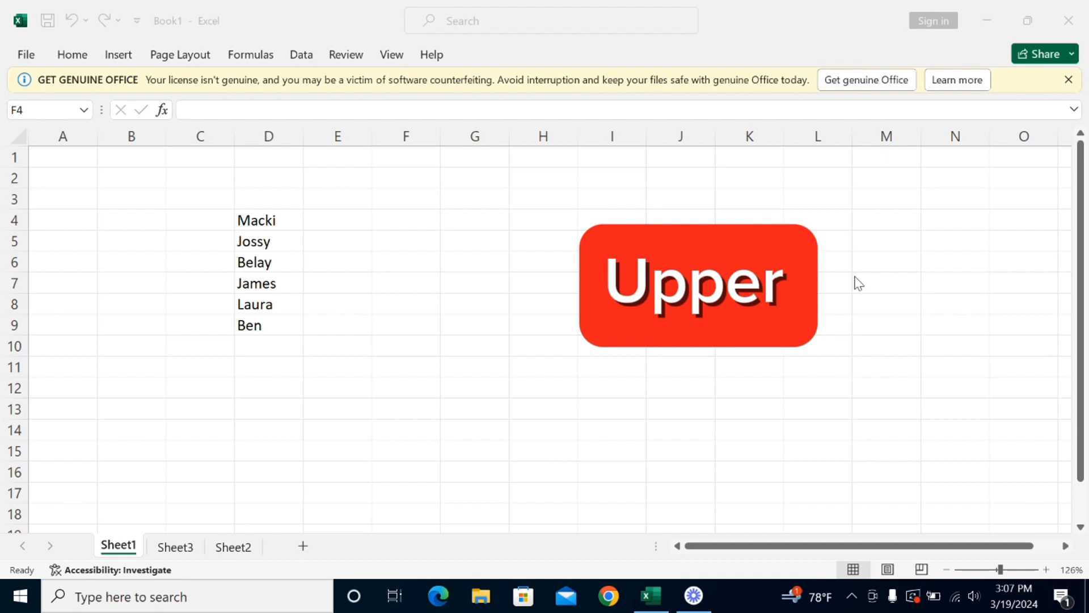
Step: Enter =UPPER(D4) in cell F4 of Sheet1 and fill it down to F9 to convert the names to uppercase
type("=upper")
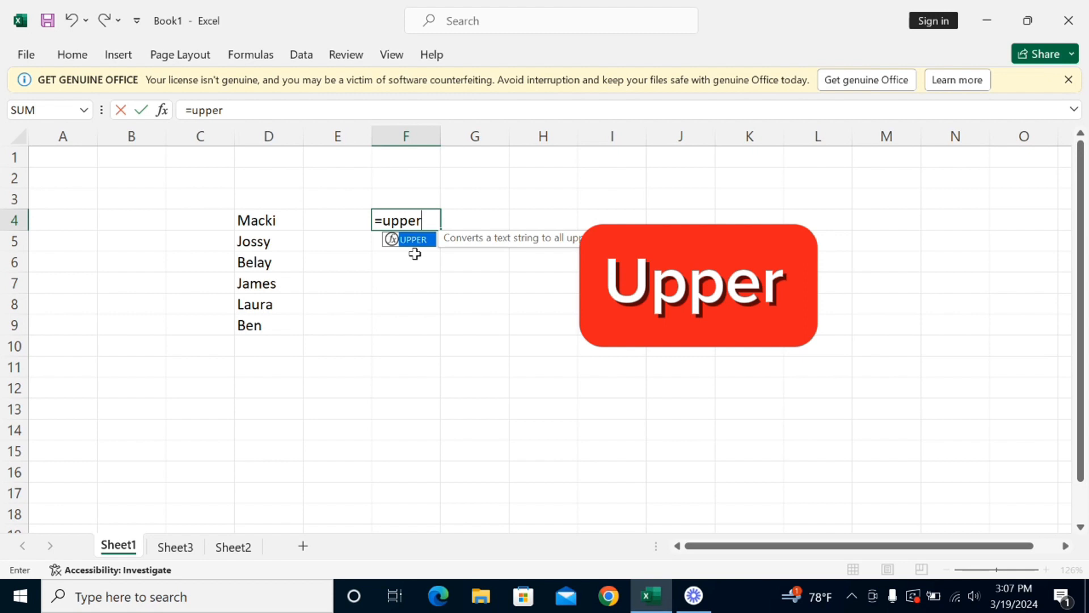
key("Tab")
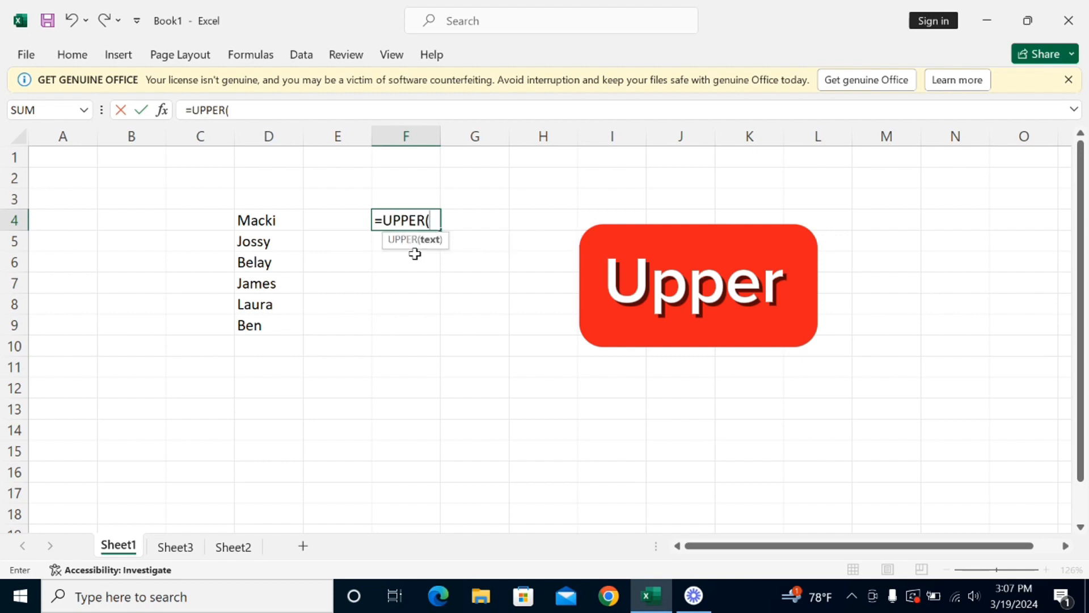
left_click(261, 216)
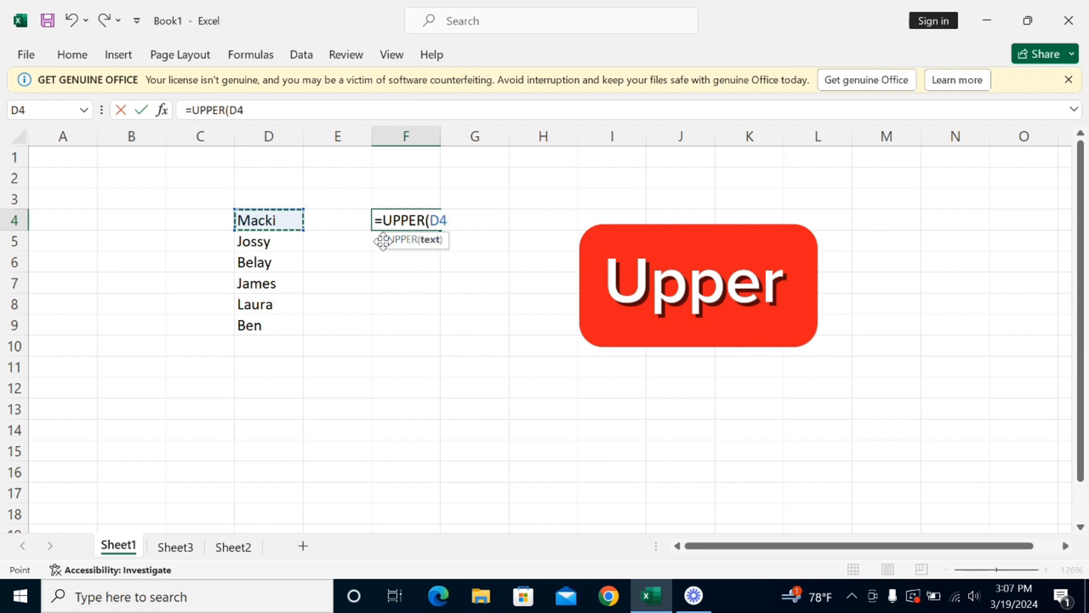
type(")")
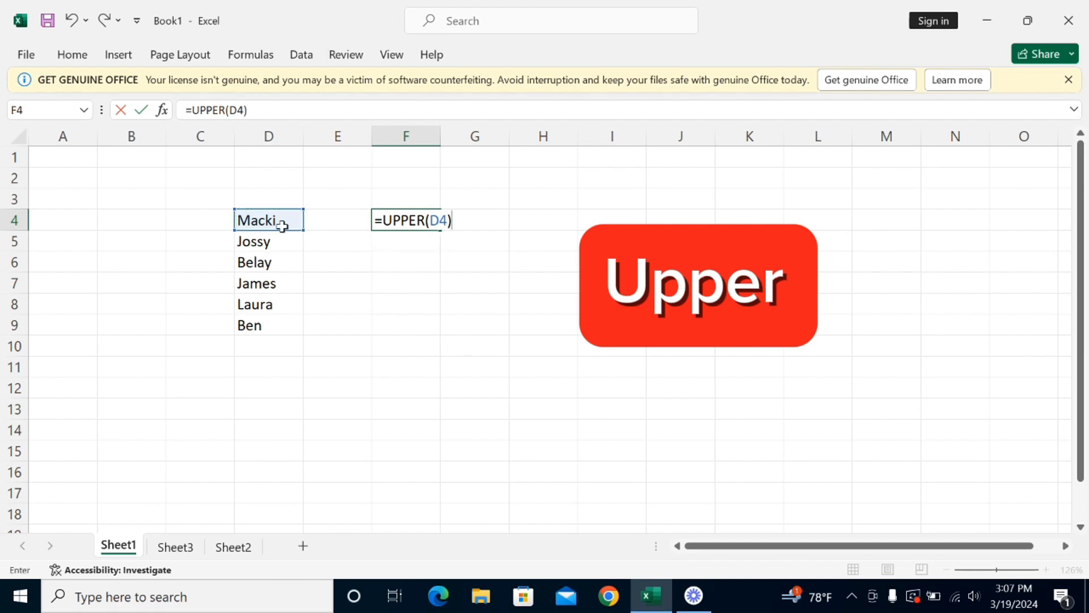
key("ctrl+Return")
left_click_drag(441, 231, 427, 329)
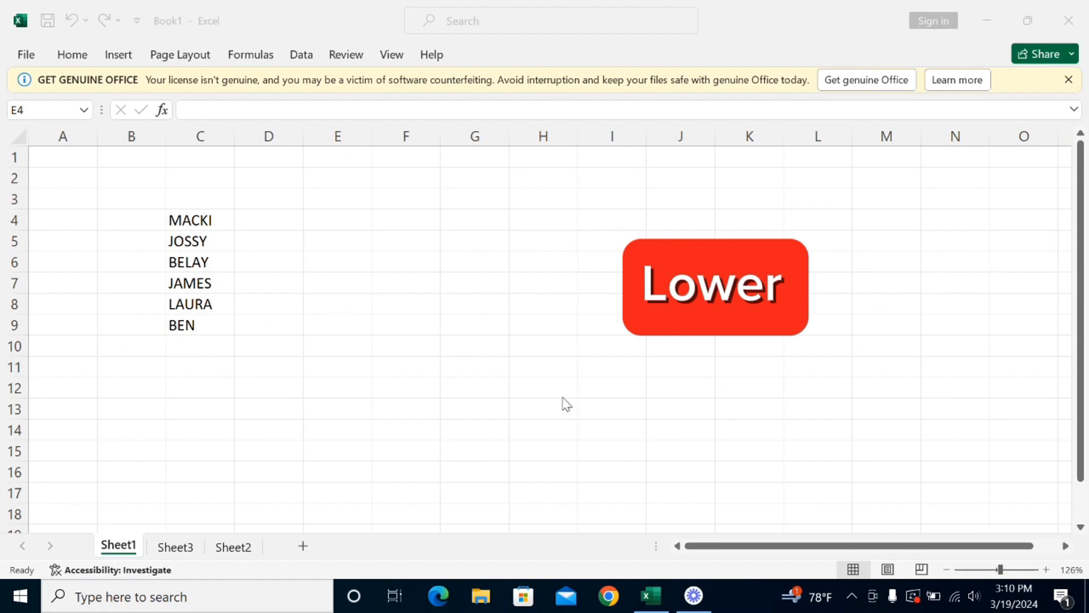
Step: Enter =LOWER(C4) in cell E4 and fill it down to E9 to convert the uppercase names to lowercase
left_click(1006, 572)
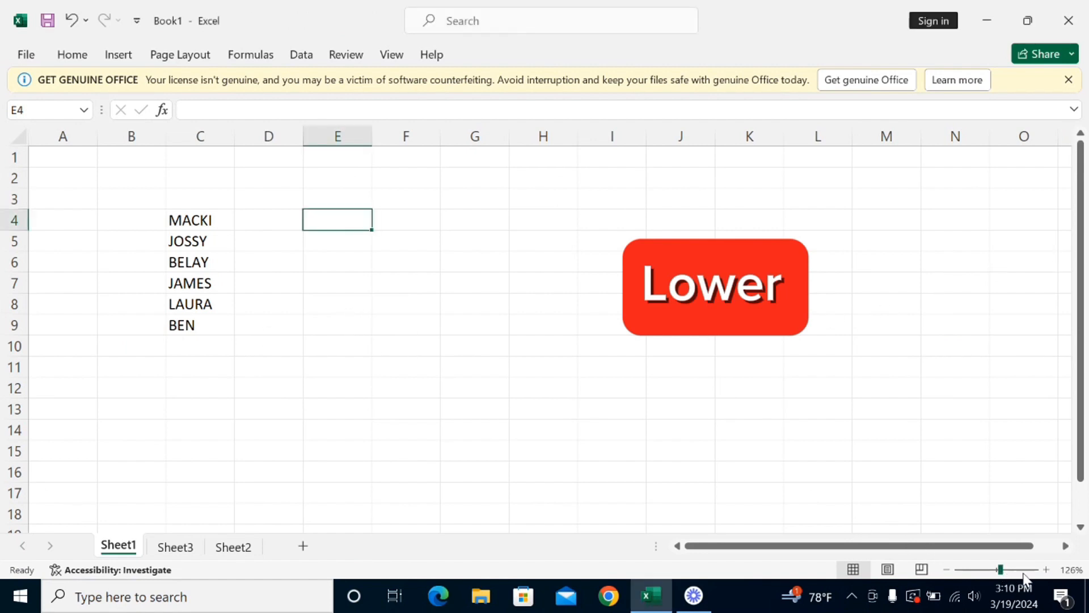
left_click_drag(1004, 574, 1009, 576)
type("=LOWER(")
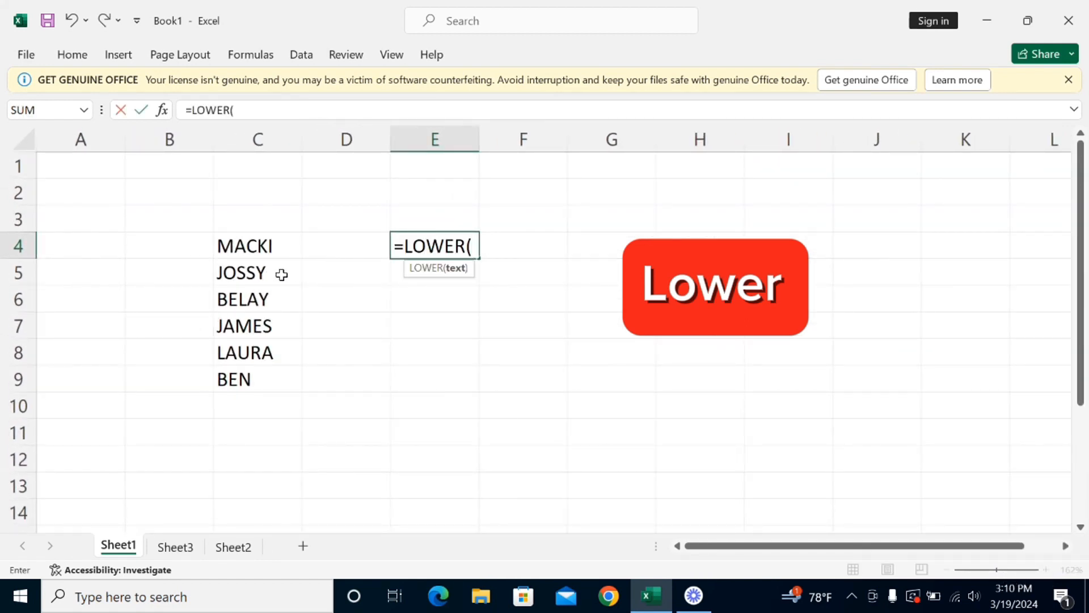
left_click(249, 249)
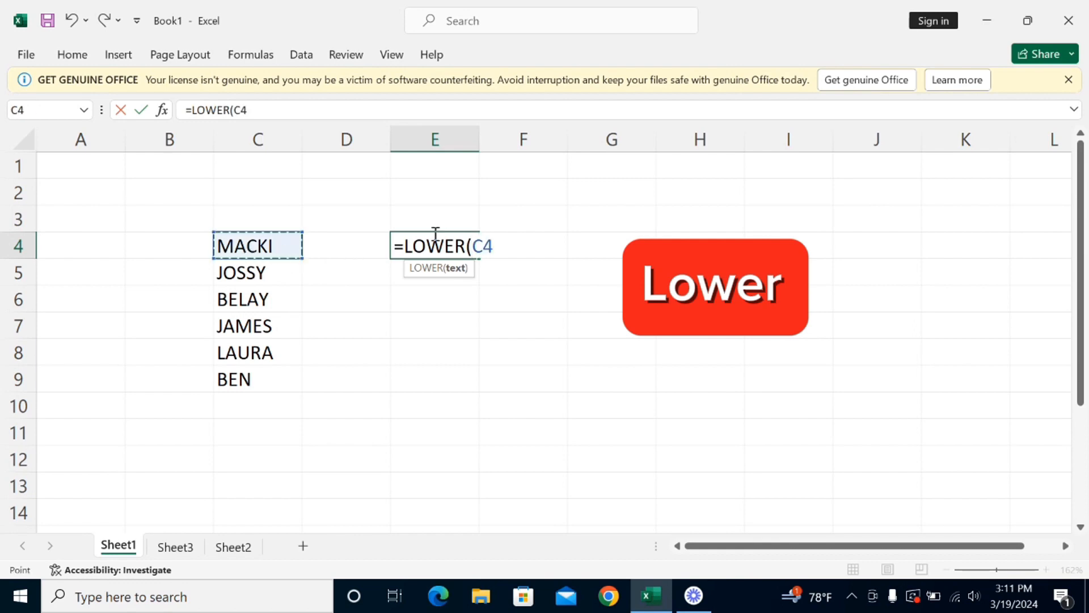
type(")")
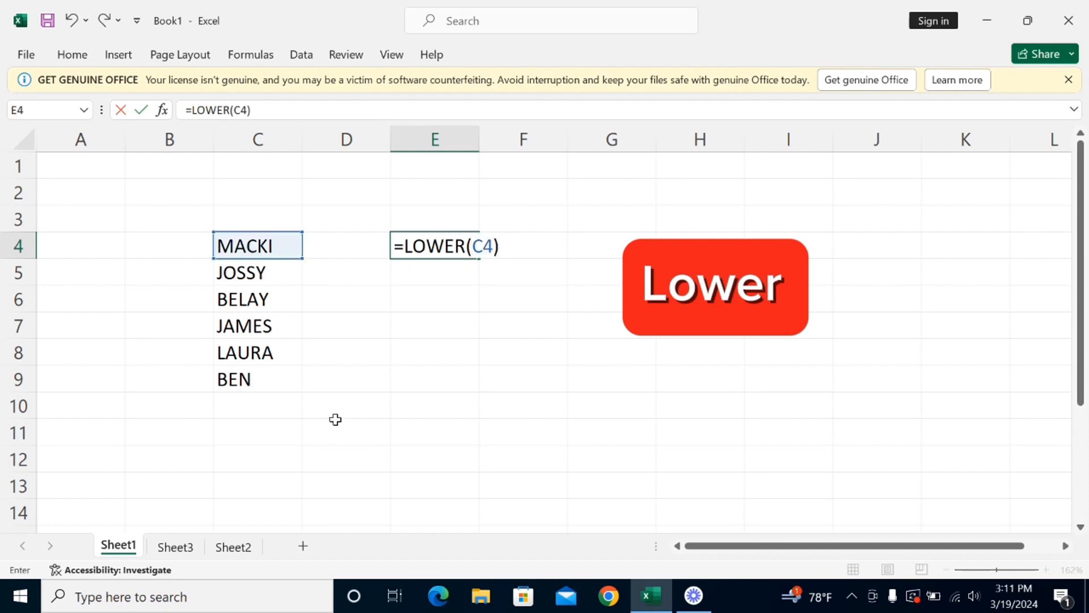
key("Return")
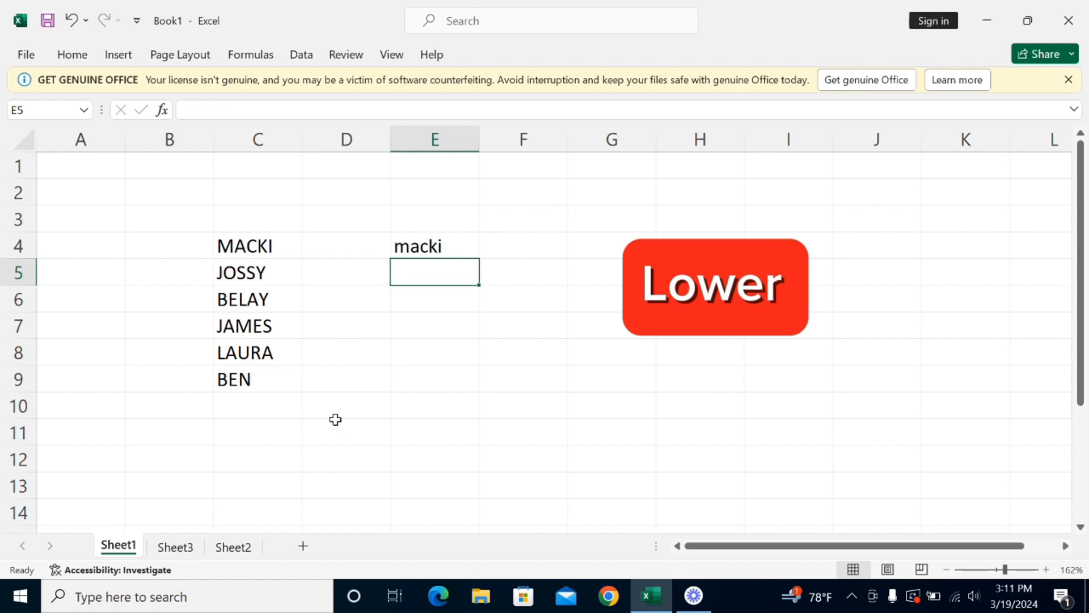
left_click(473, 253)
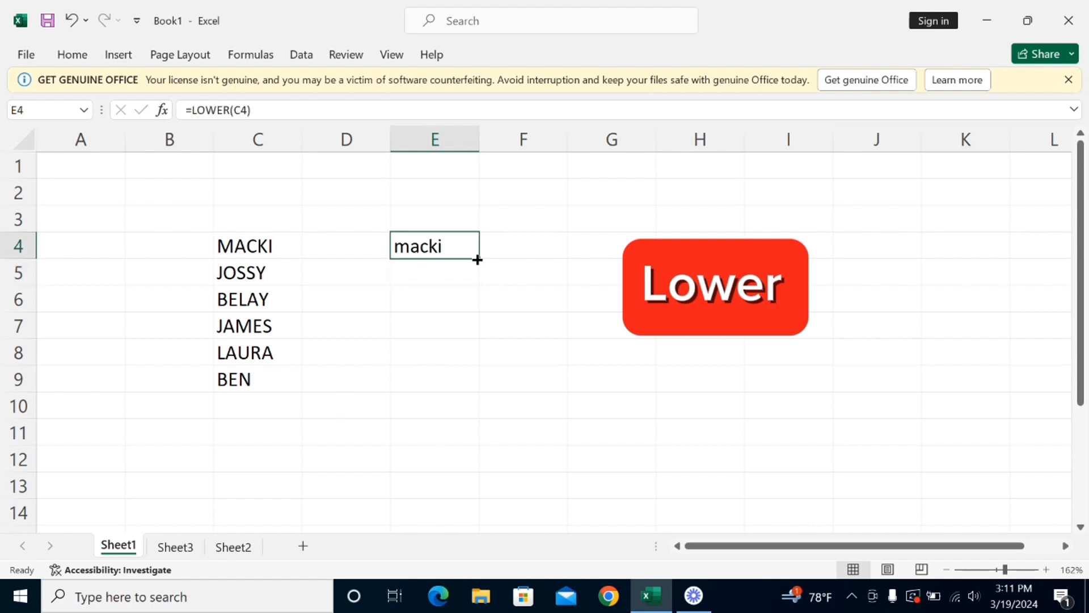
left_click_drag(477, 257, 478, 385)
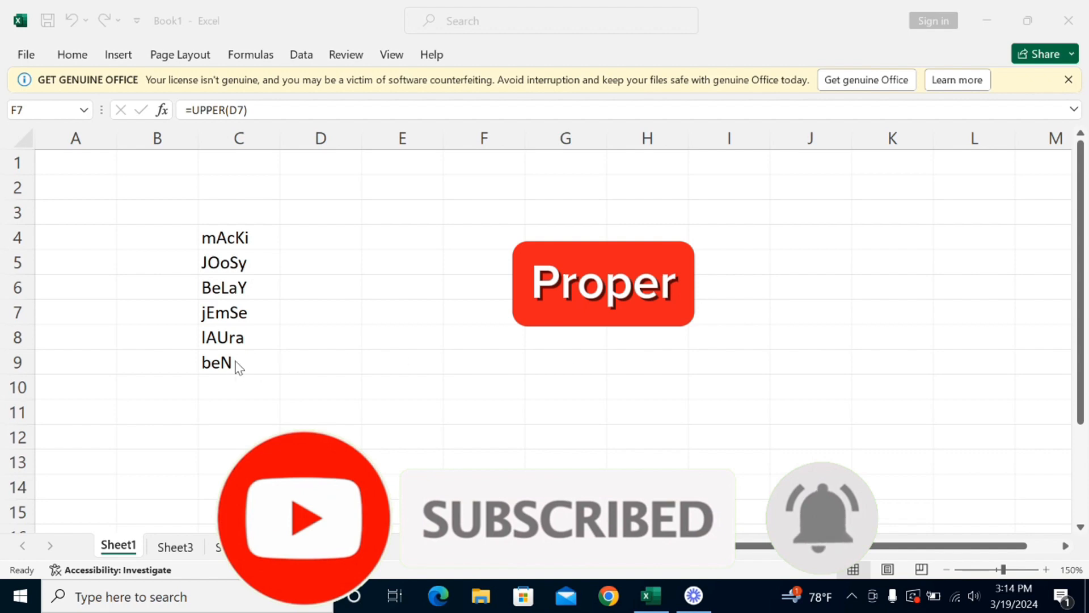
Step: Enter =PROPER(C4) in cell E4 to capitalize only the first letter of the first mixed-case name
left_click(402, 237)
type("=")
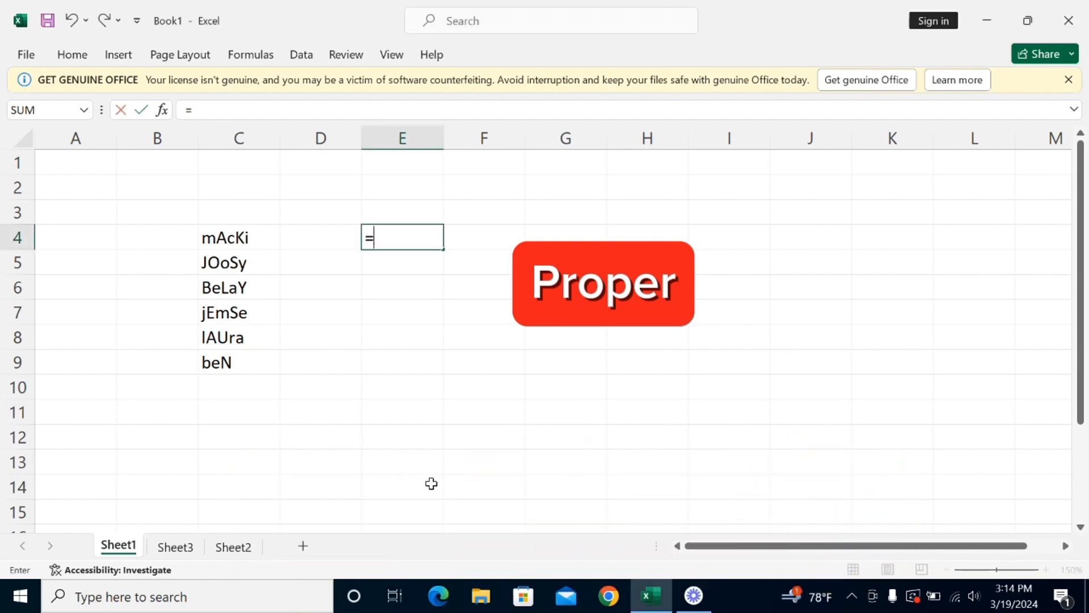
type("proper")
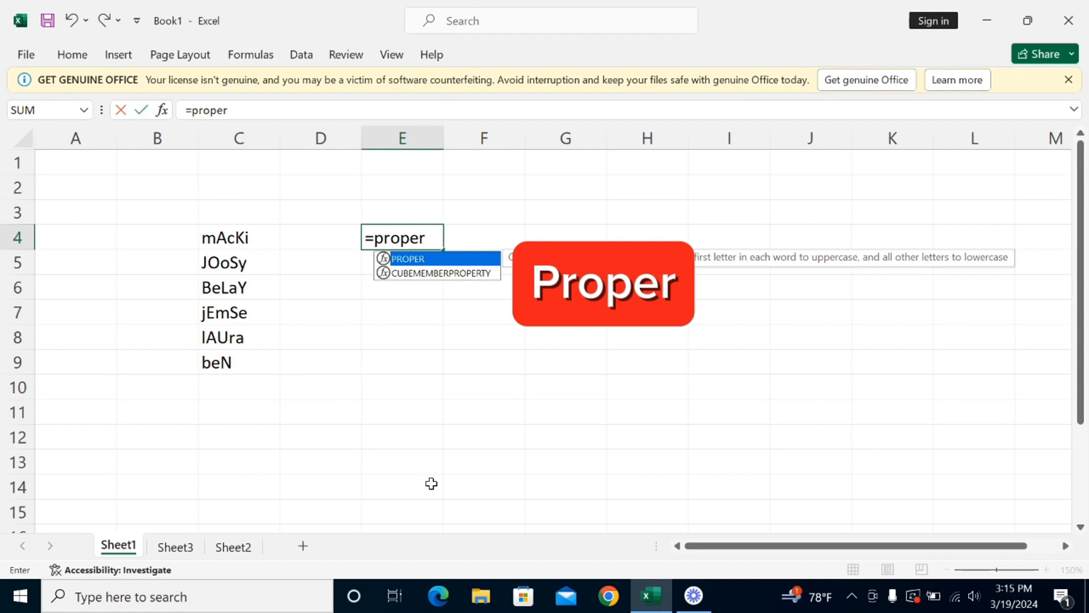
key("Tab")
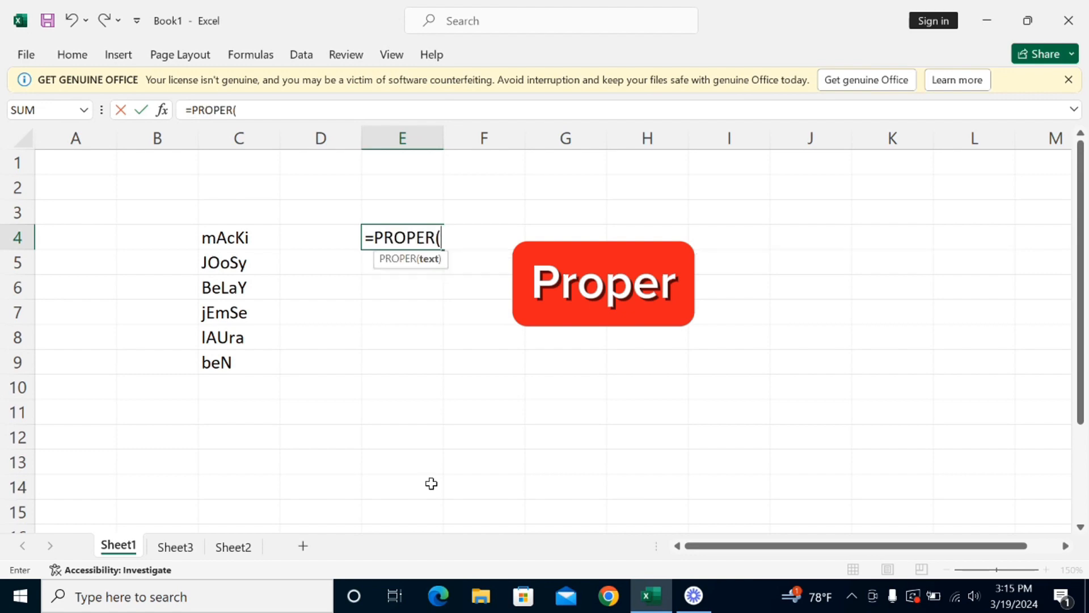
left_click(243, 242)
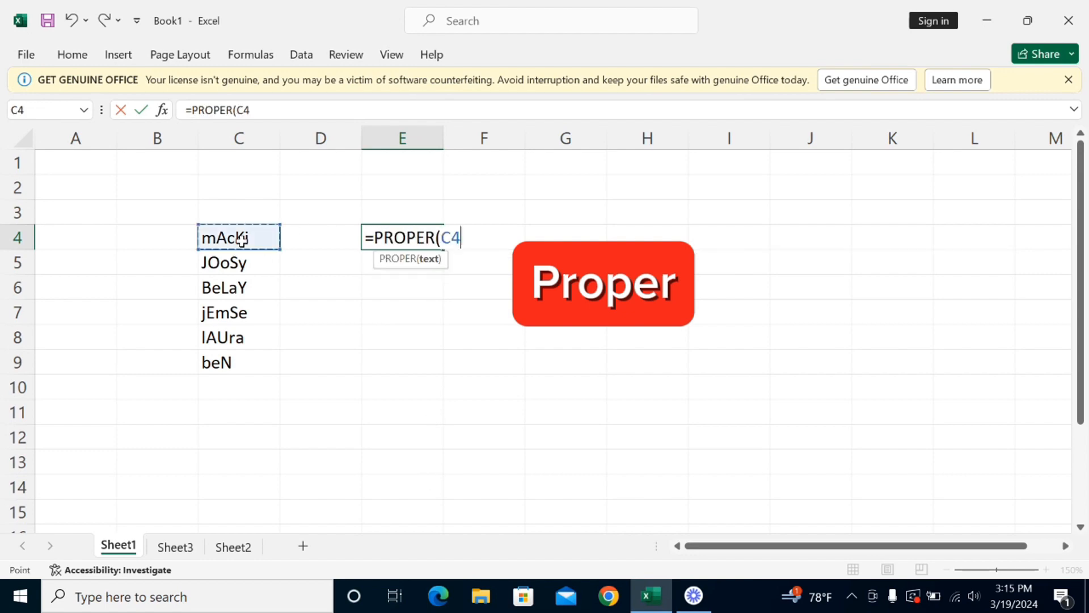
type(")")
key("Return")
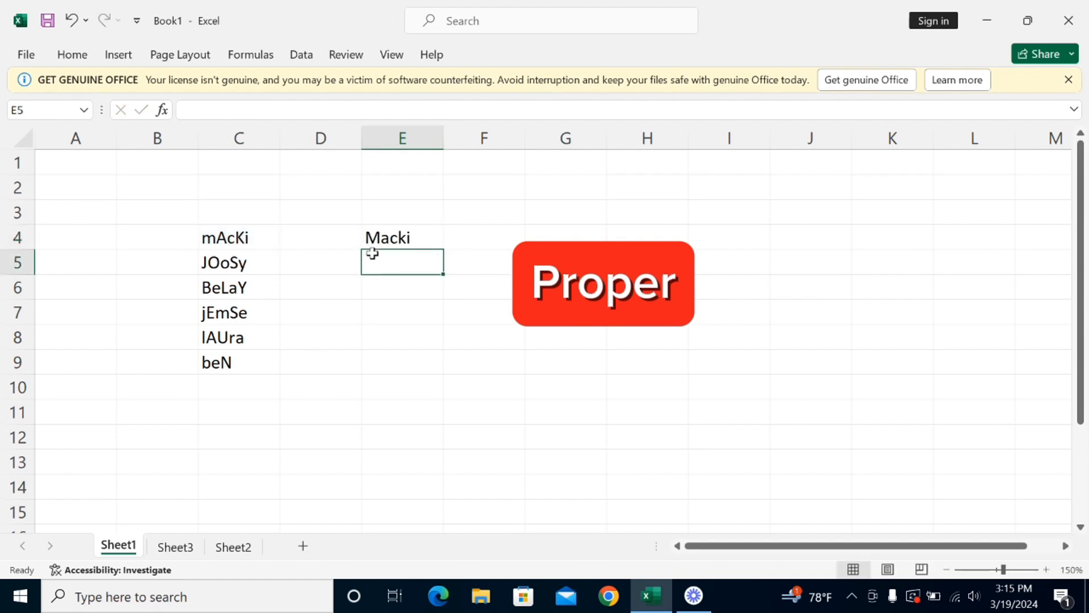
Step: Fill the PROPER formula from cell E4 down beside the remaining mixed-case names in column C
left_click(400, 238)
left_click_drag(443, 249, 445, 380)
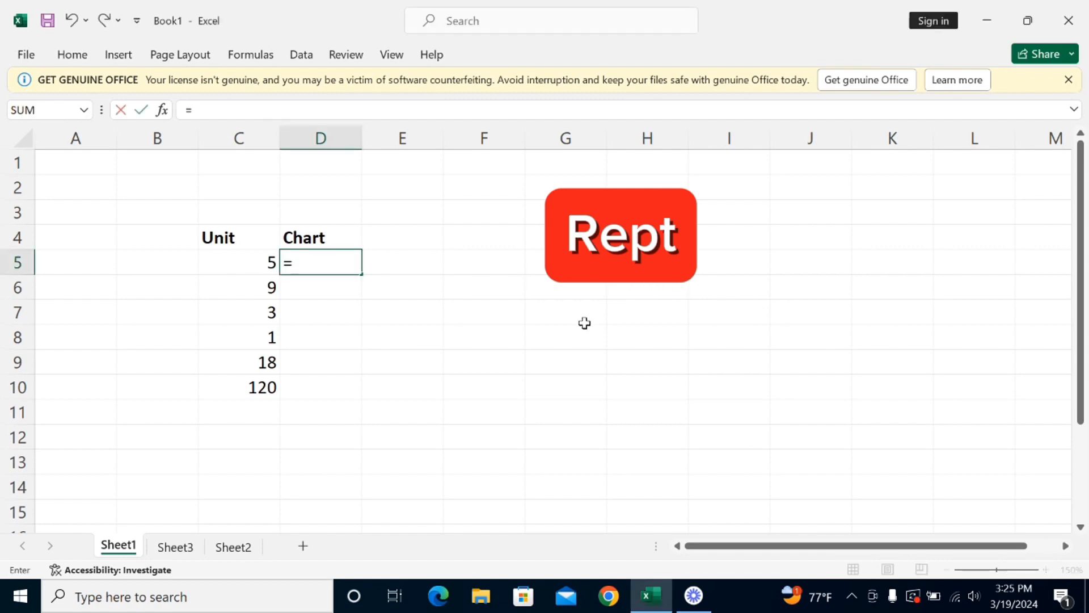
Step: Enter =REPT("i",C5) in cell D5 under Chart and fill it down to D10 to draw a text bar for each unit
type("re")
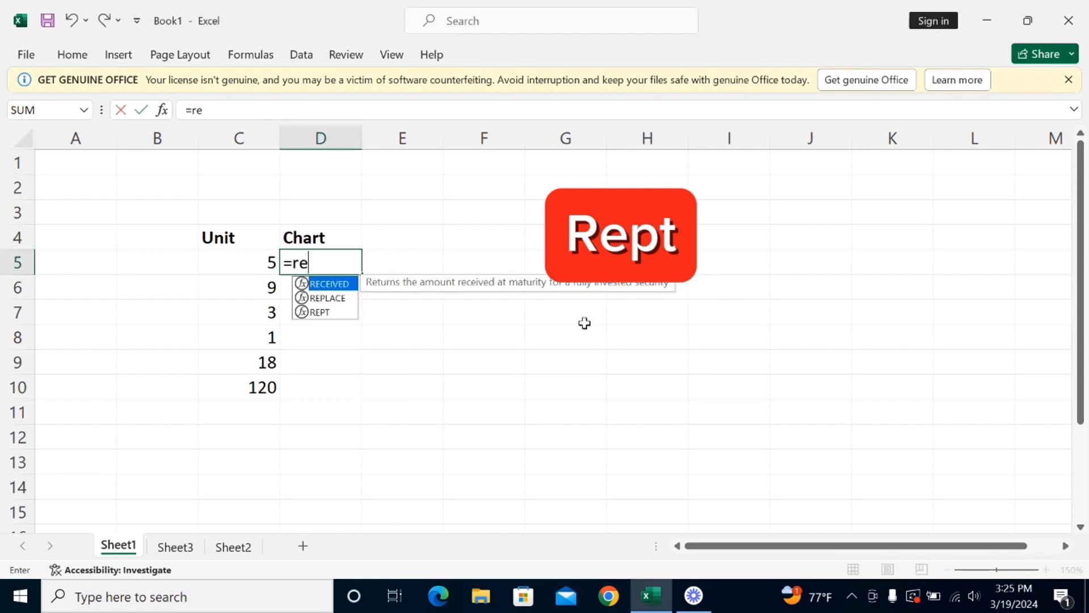
type("pt")
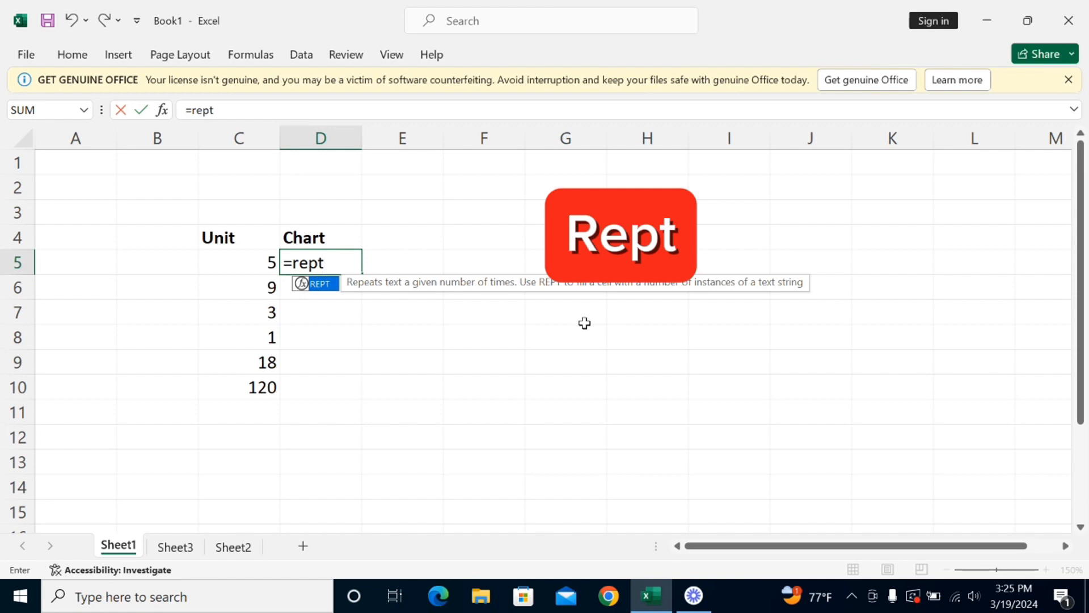
key("Tab")
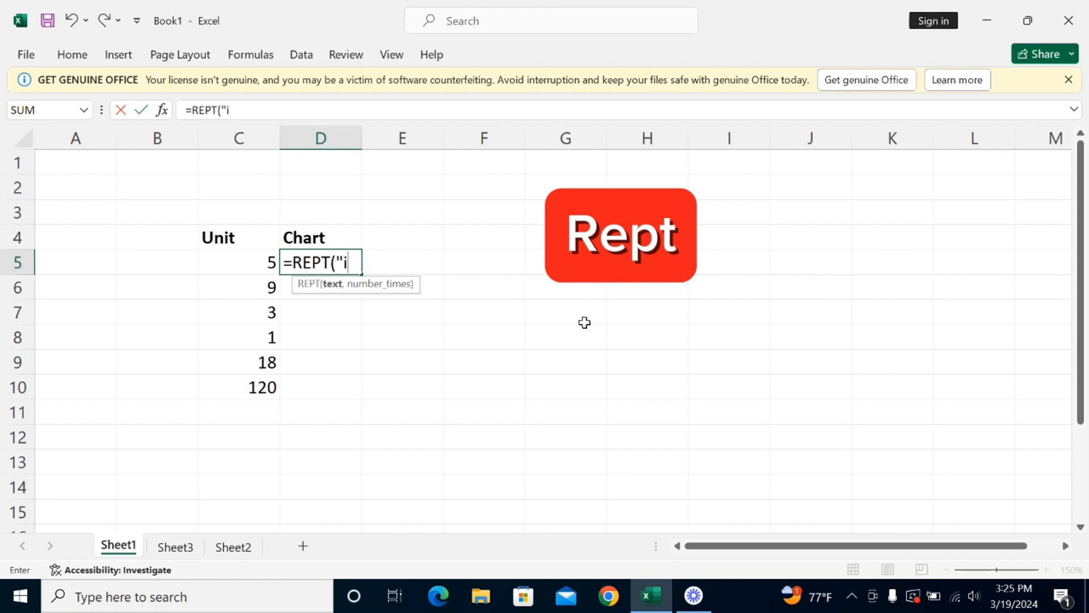
type("\"i\",")
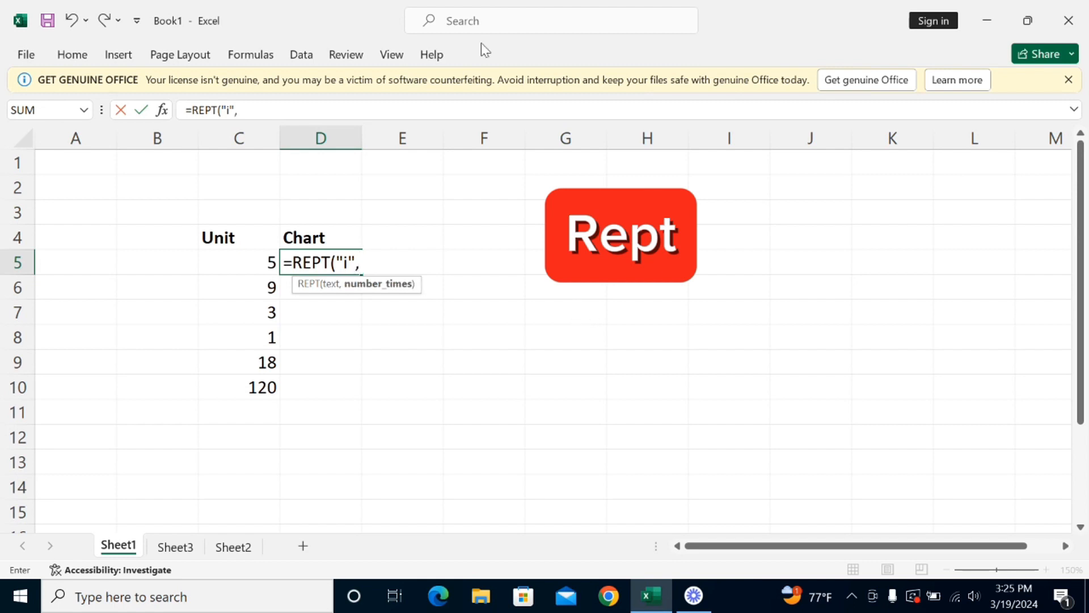
left_click(248, 265)
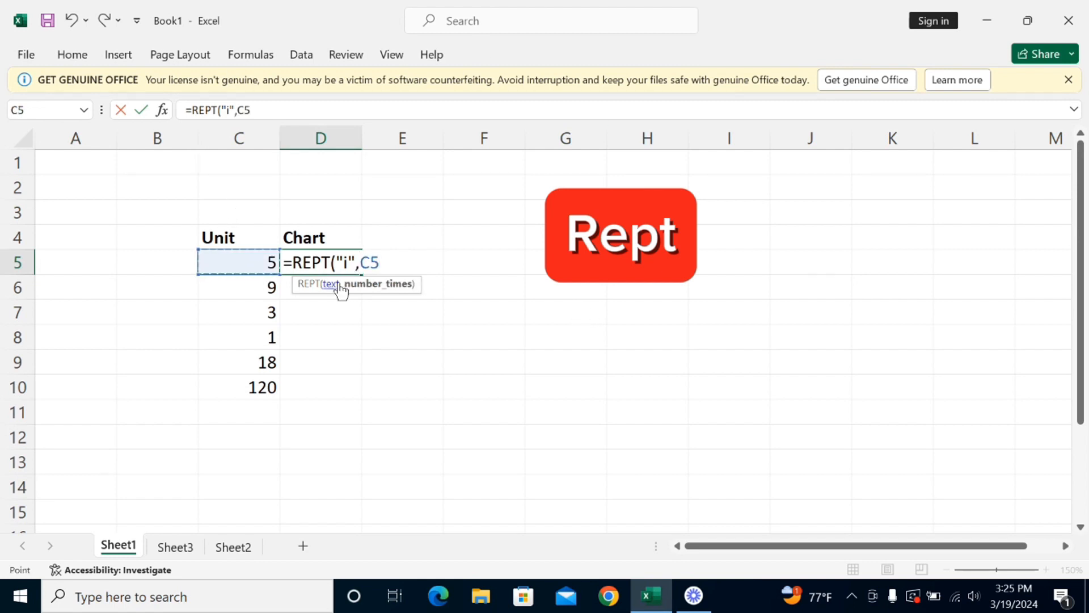
type(")")
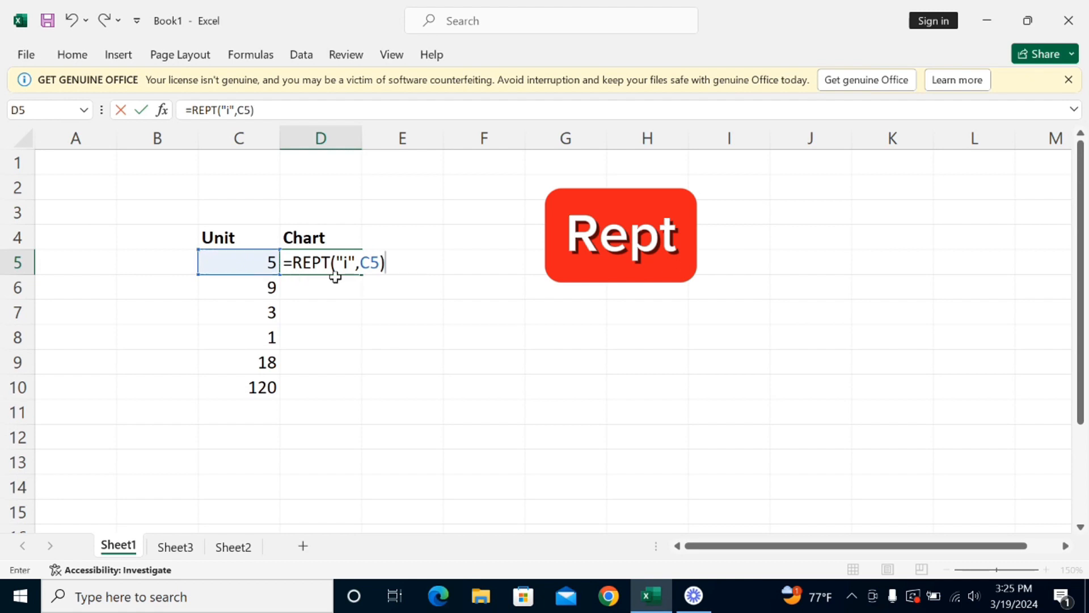
key("Return")
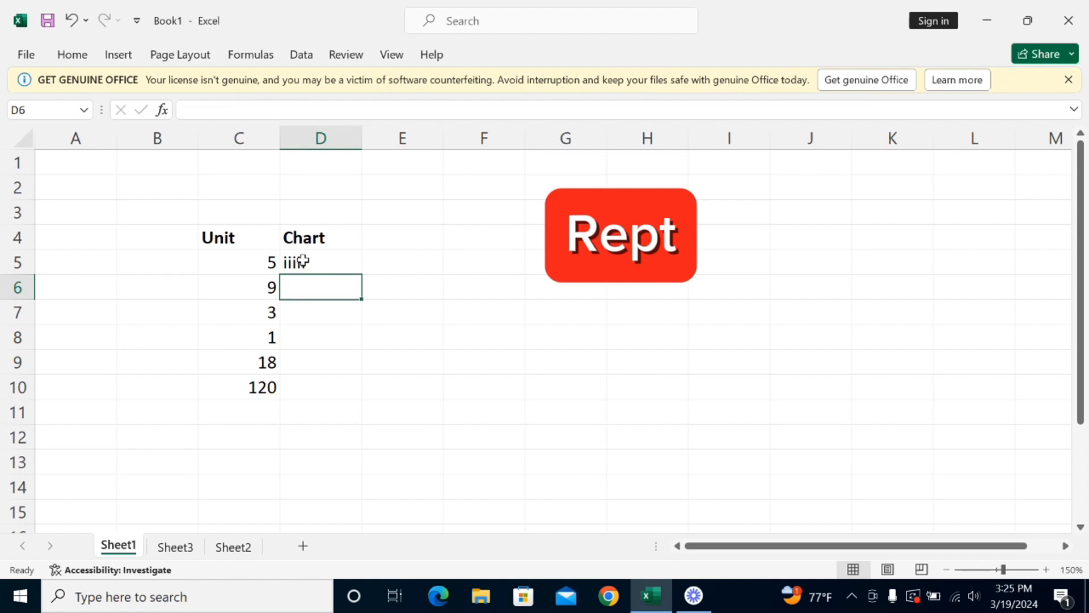
left_click(298, 260)
left_click_drag(361, 274, 365, 393)
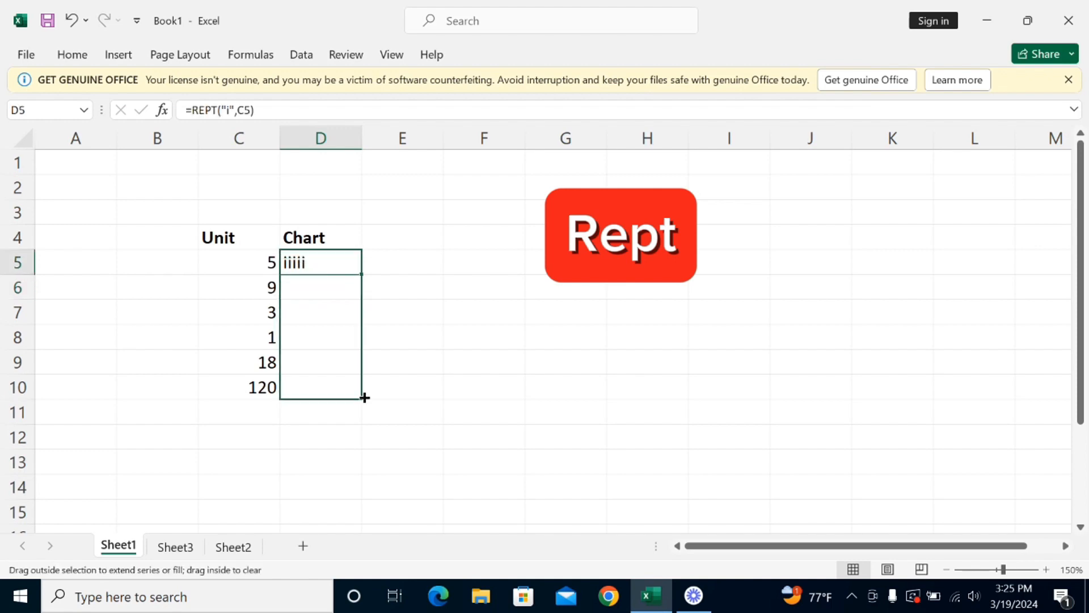
left_click_drag(365, 393, 365, 395)
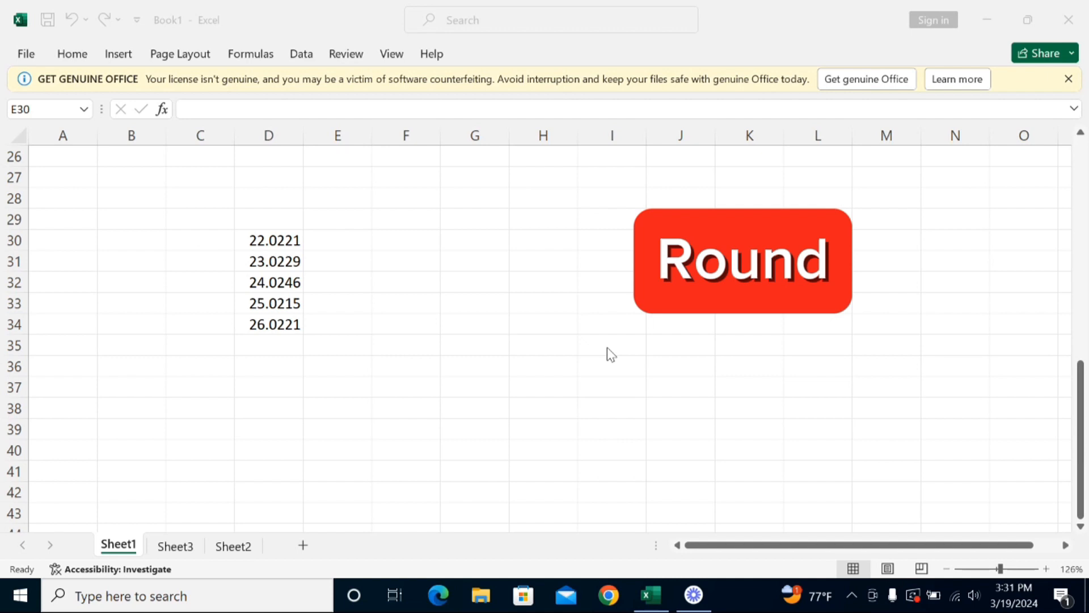
Step: Enter =ROUND(D30,2) in cell E30 and fill it down to E34 to round the numbers to two decimals
type("=round")
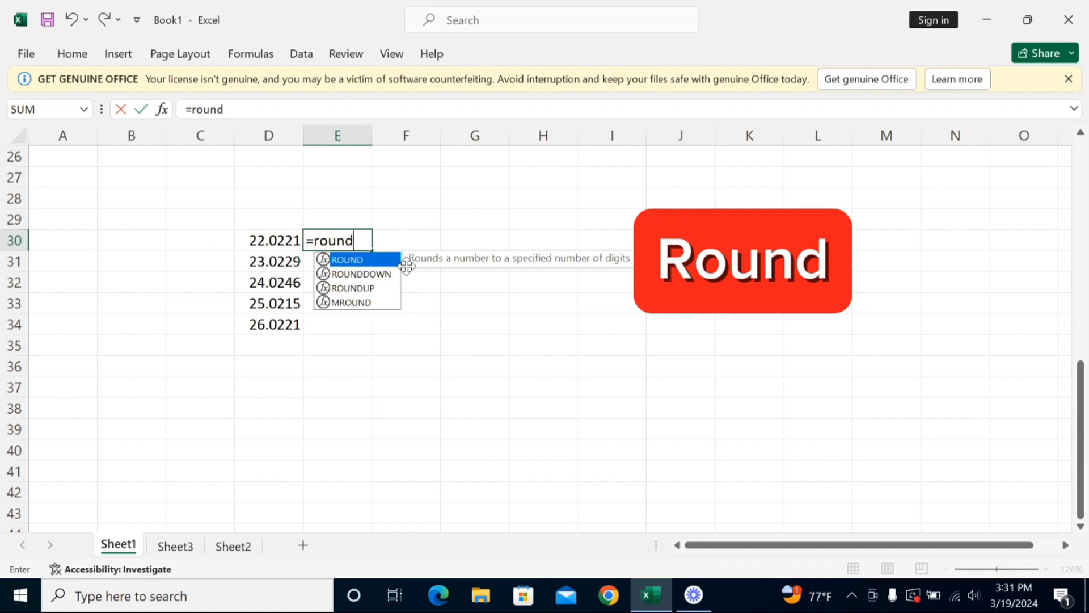
key("Tab")
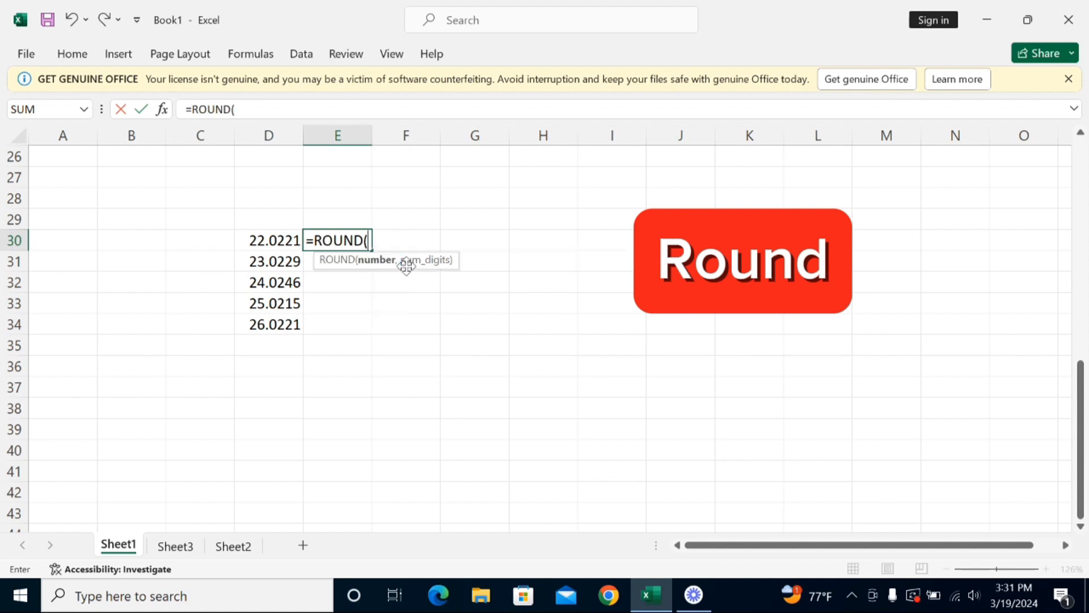
key("Left")
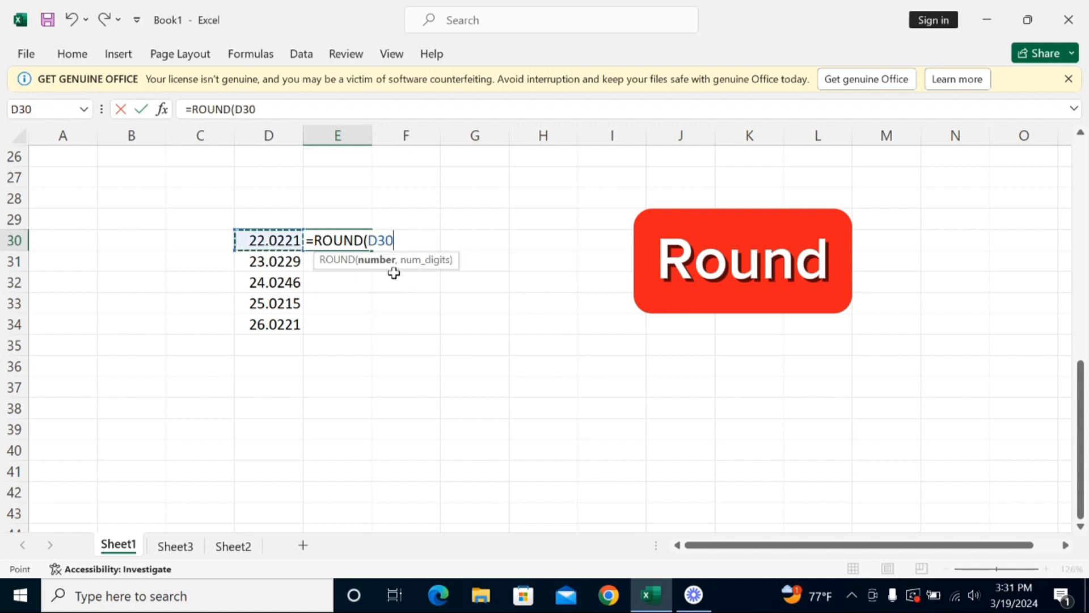
type(",")
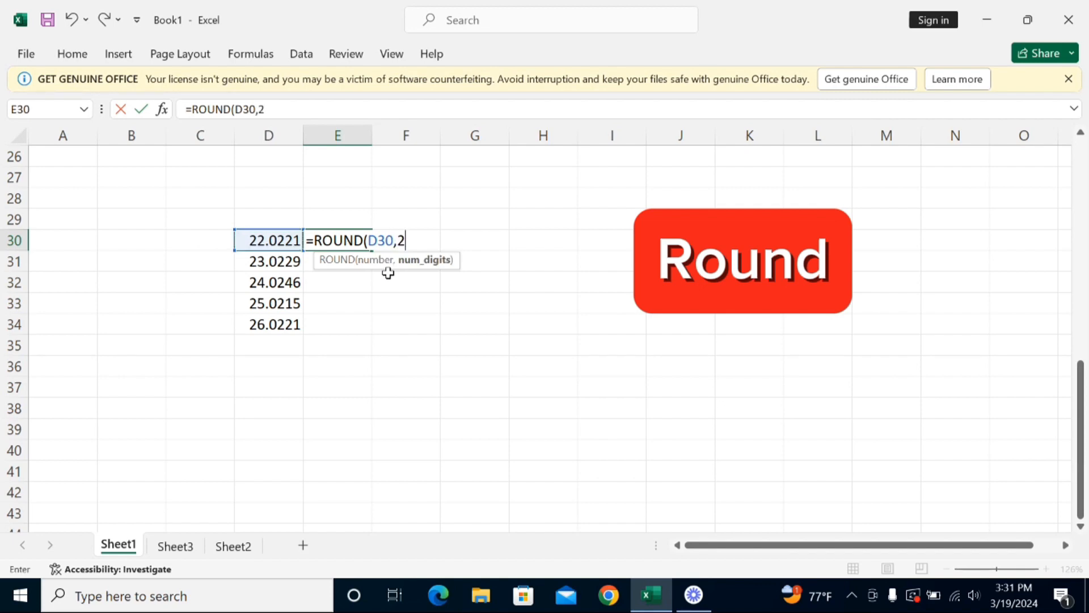
type("2)")
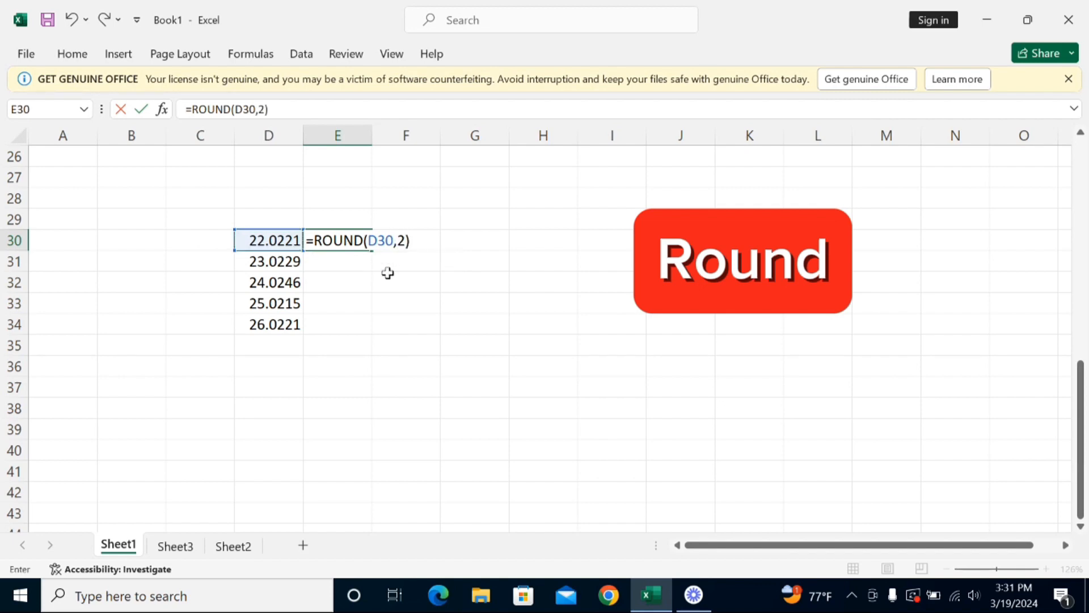
key("Return")
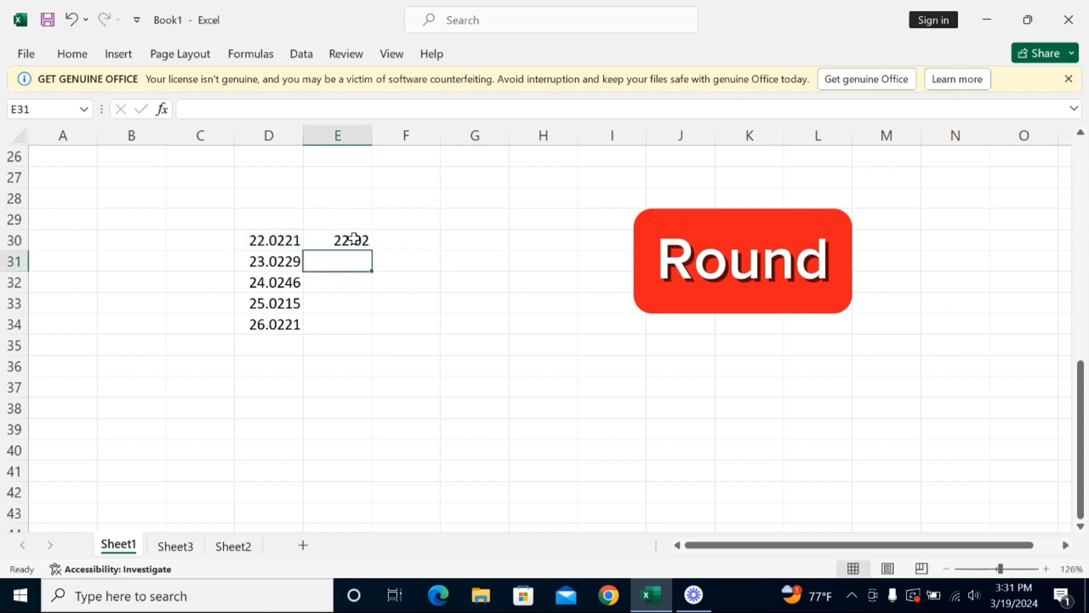
left_click(354, 239)
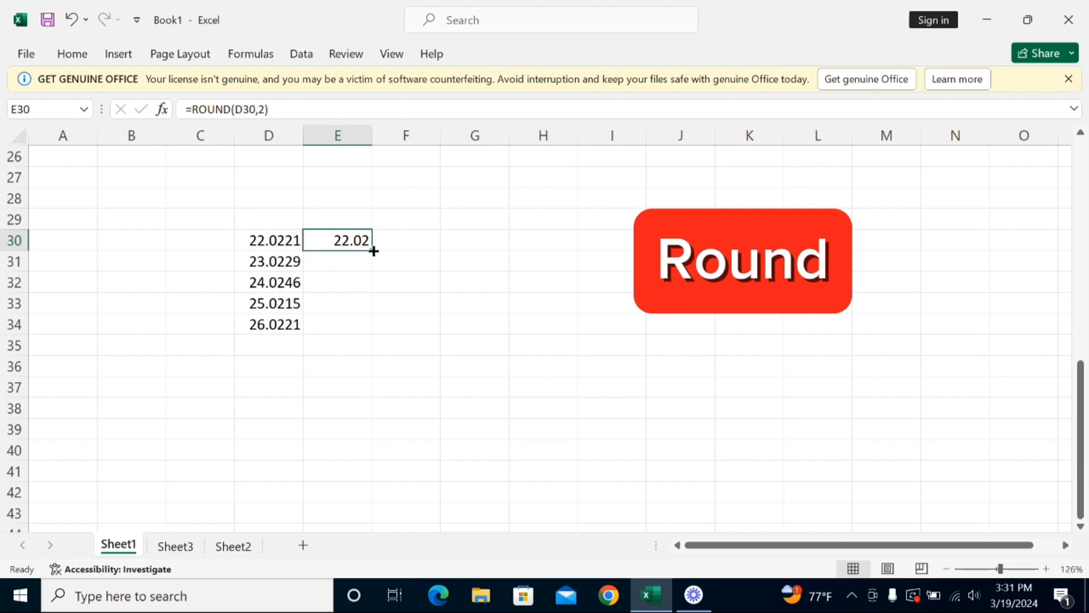
left_click_drag(374, 251, 370, 336)
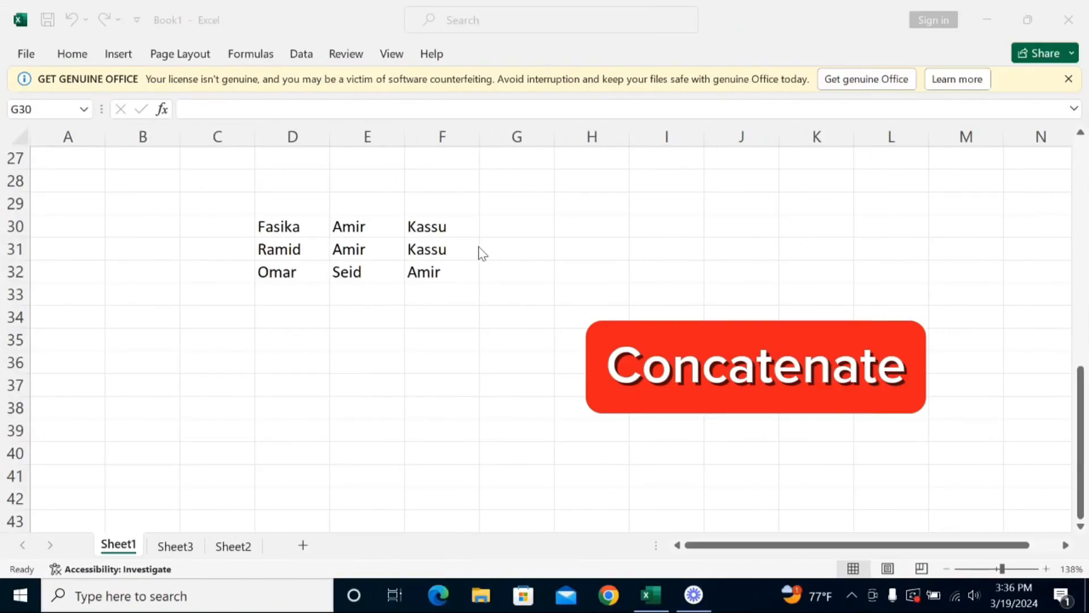
Step: Enter =CONCATENATE(D30:F30) in cell G30 and fill it down to G32 for the three rows of names
left_click(503, 233)
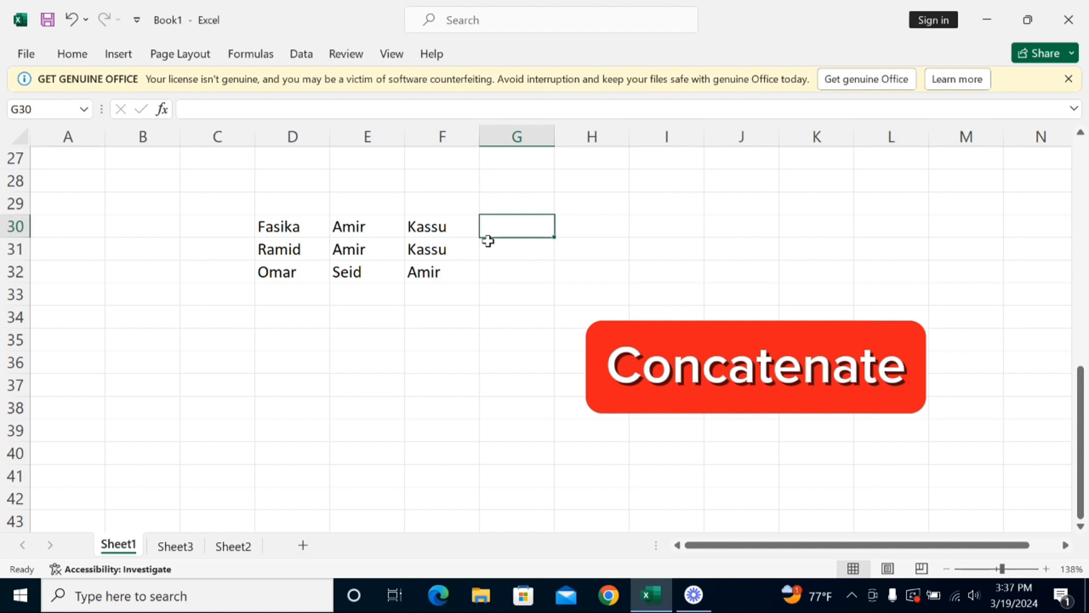
type("=")
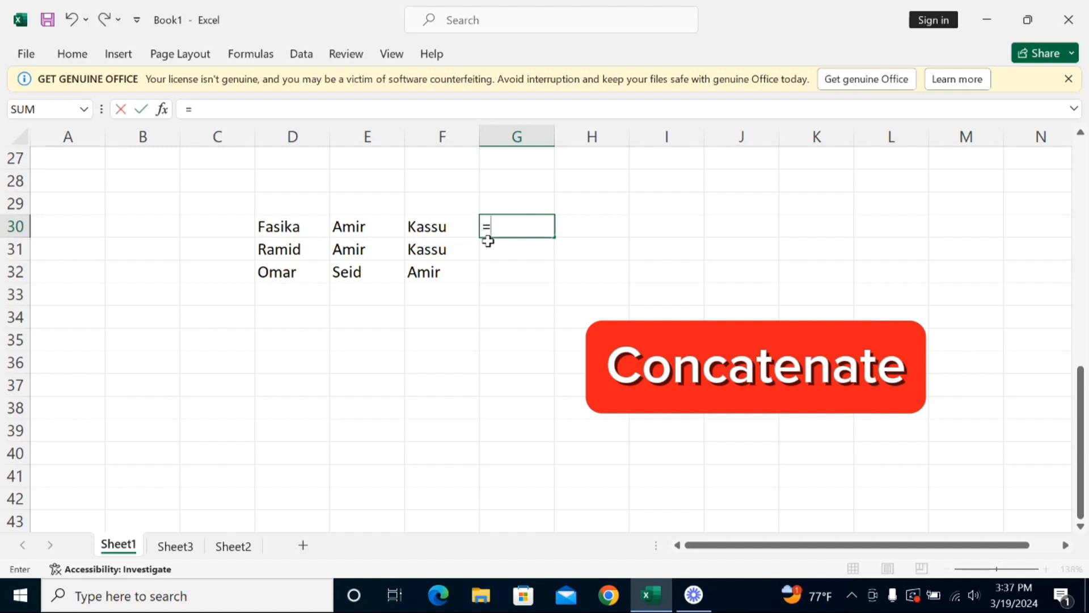
type("concatenate")
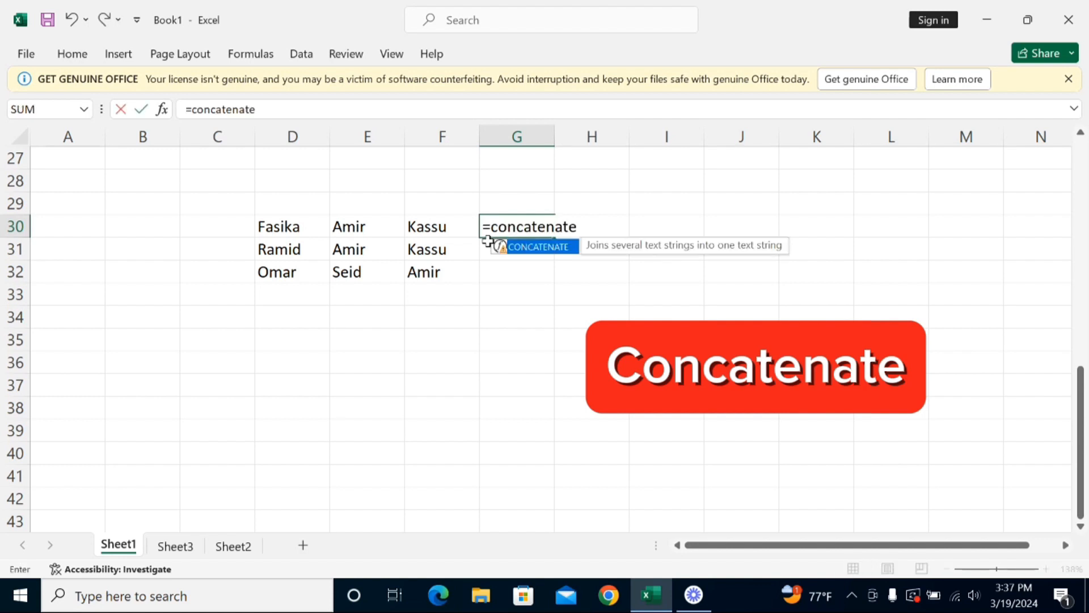
double_click(487, 241)
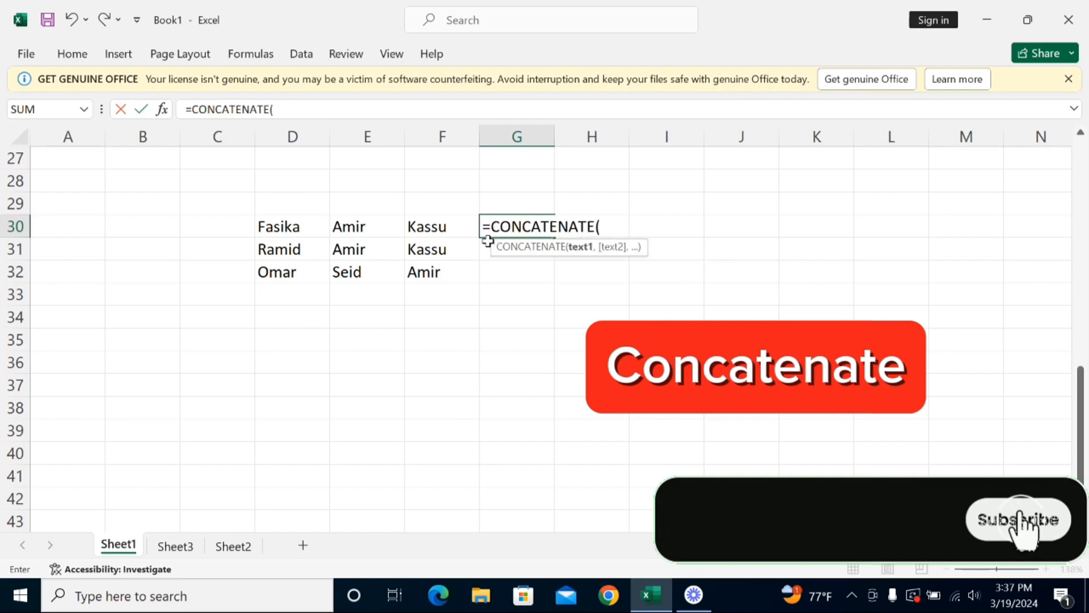
left_click_drag(278, 227, 426, 227)
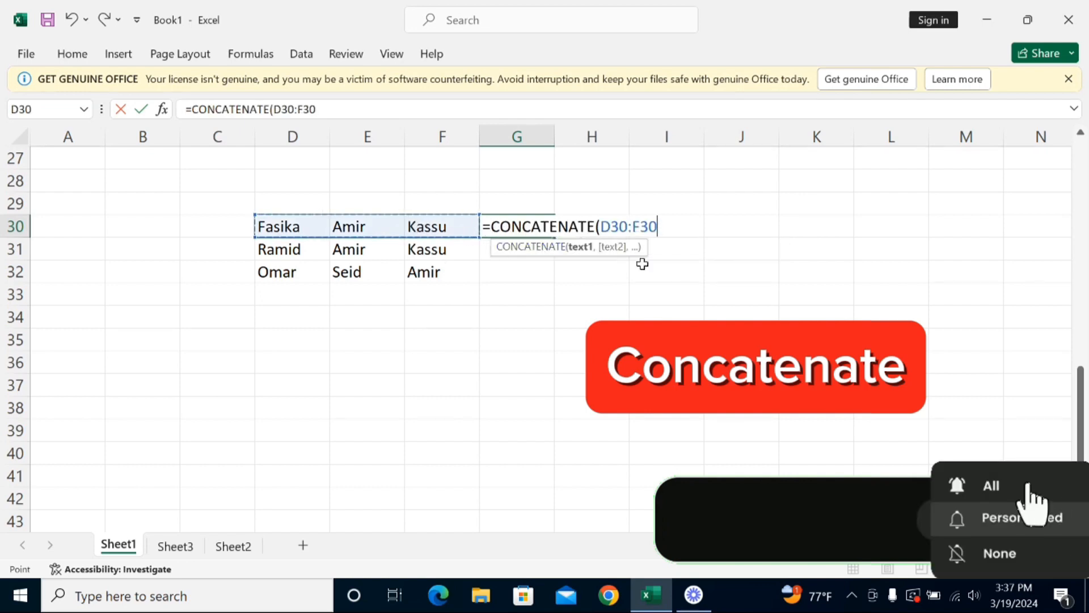
type(")")
key("Return")
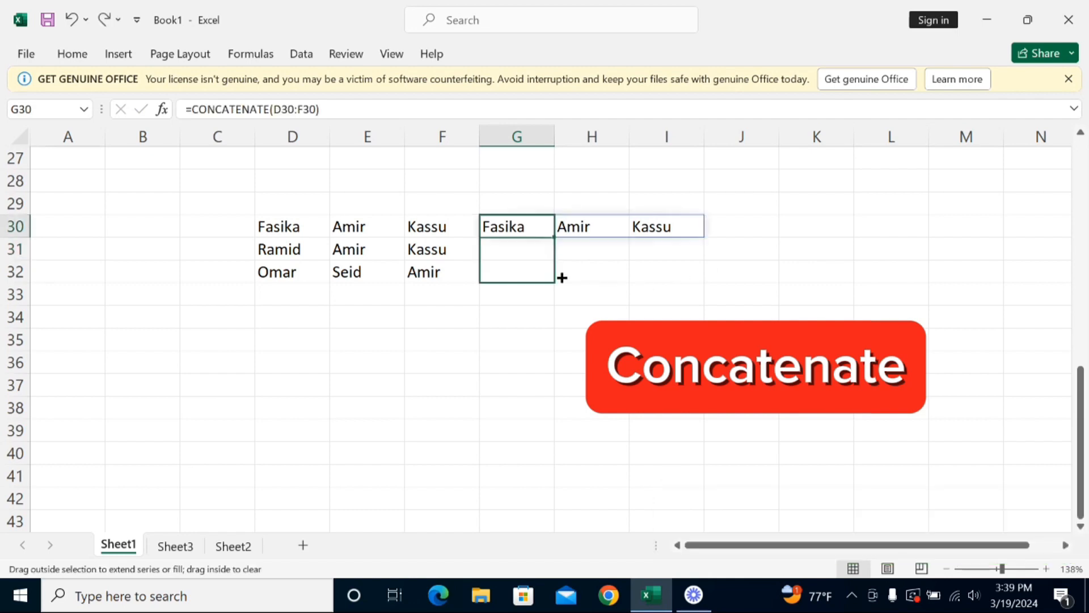
left_click_drag(561, 277, 561, 281)
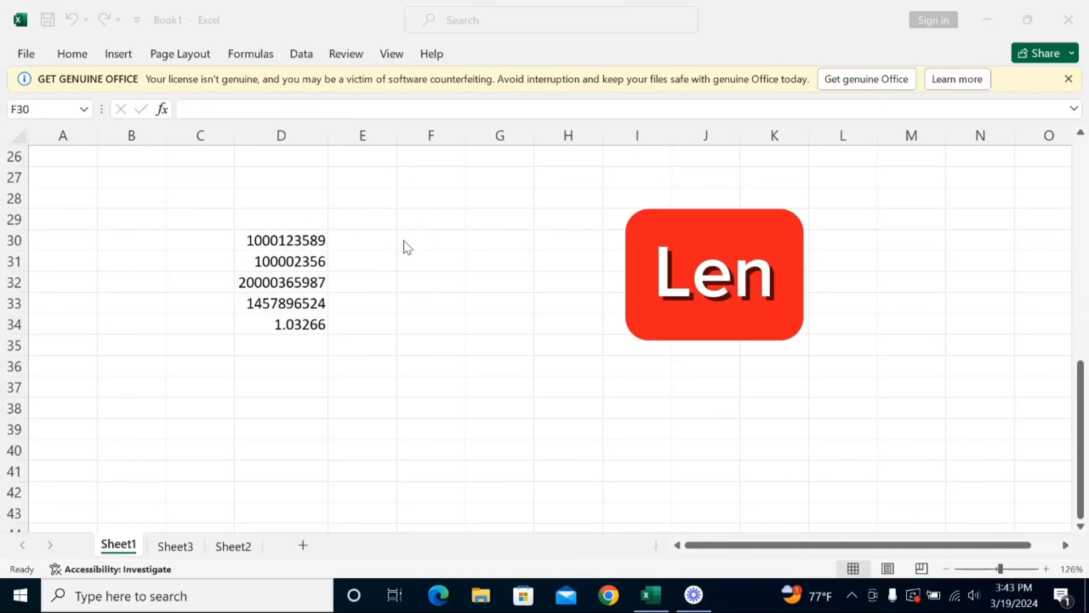
Step: Enter =LEN(D30) in cell F30 and fill it down the column to count the characters of the numbers in column D
left_click(426, 238)
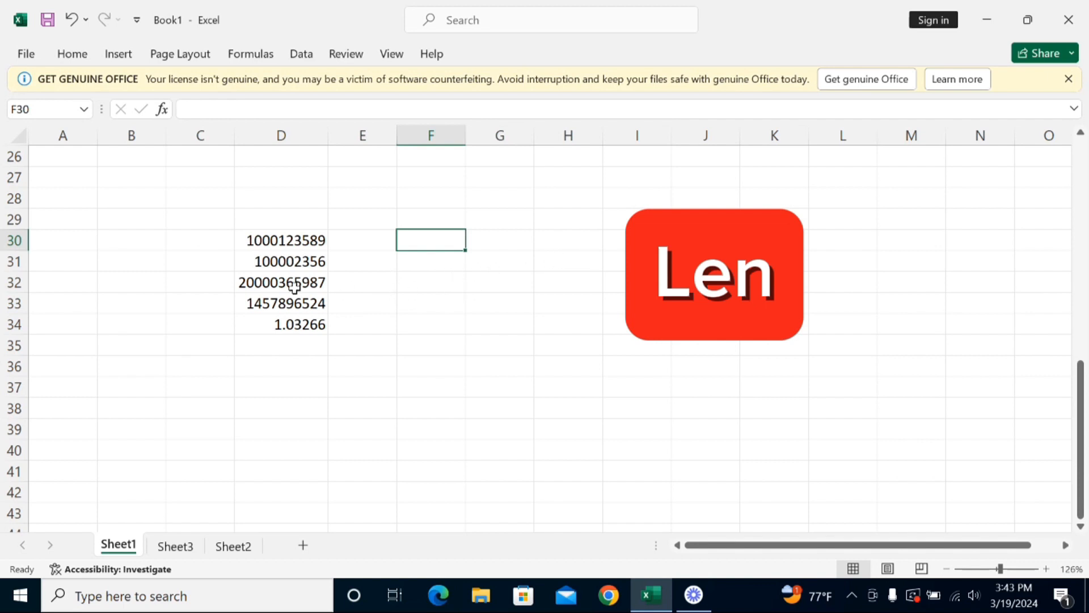
left_click(302, 253)
left_click(432, 242)
type("=")
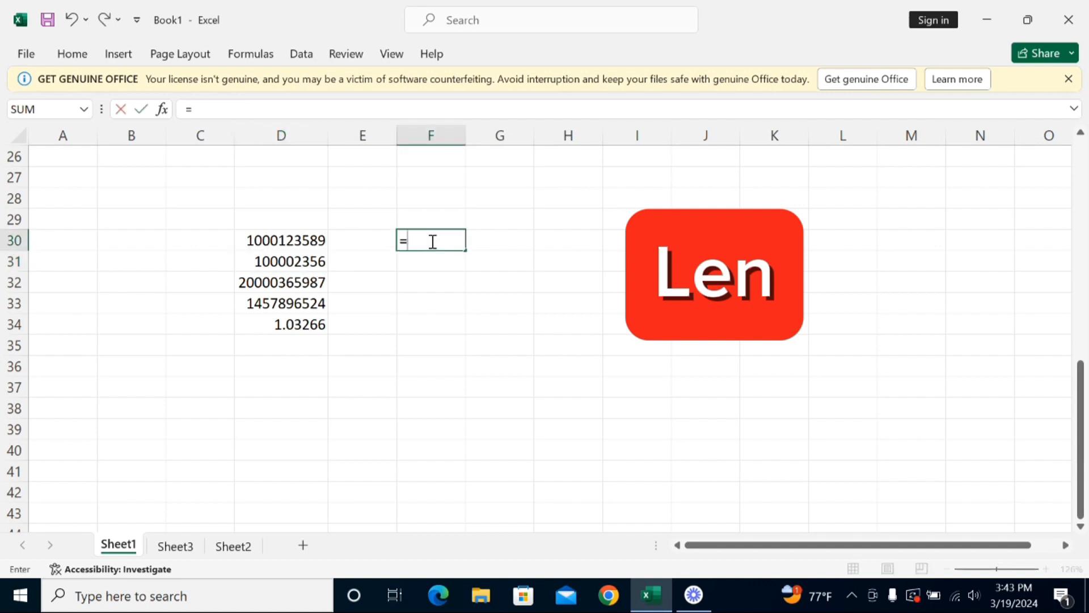
type("len")
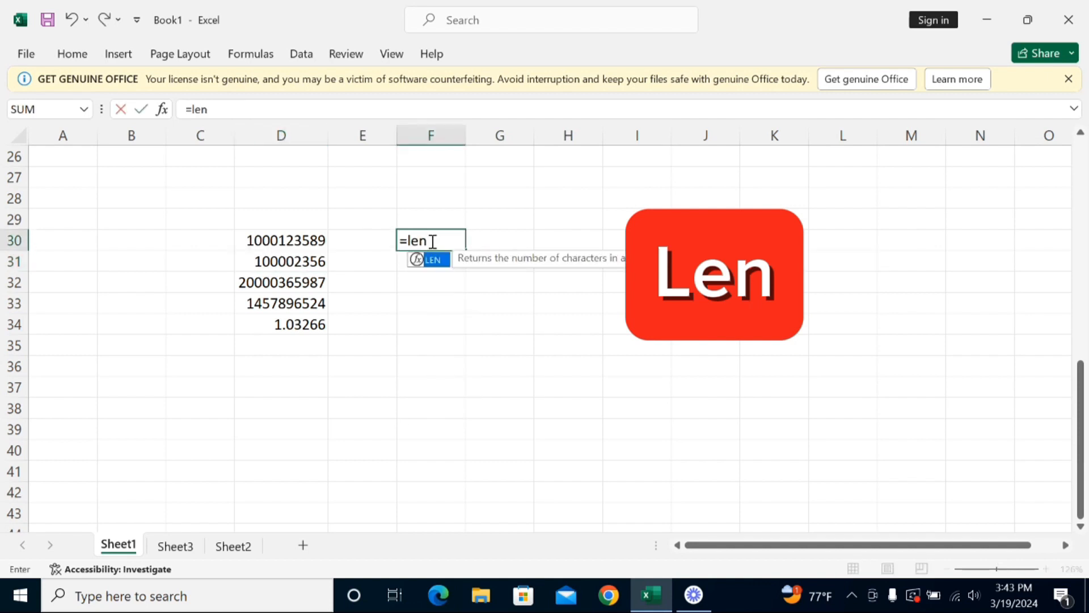
key("Tab")
left_click(291, 241)
type(")")
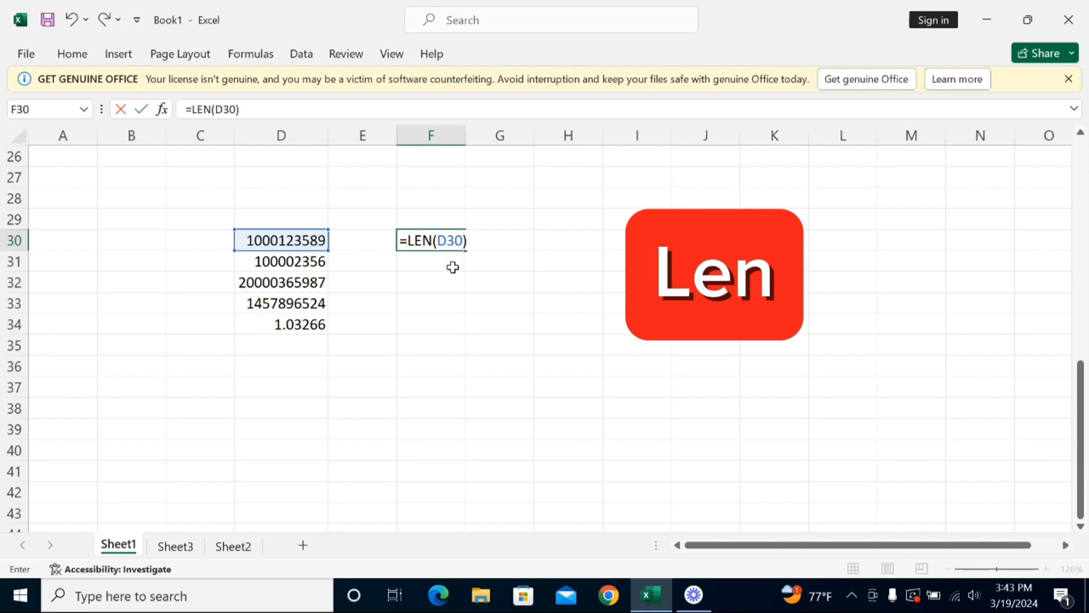
key("Return")
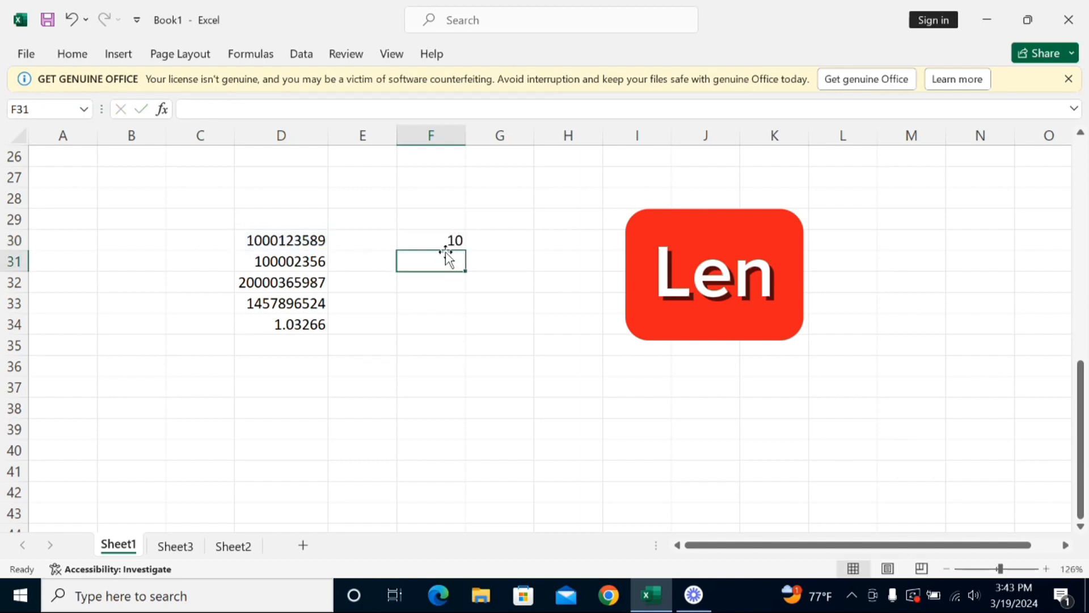
left_click(452, 240)
double_click(465, 251)
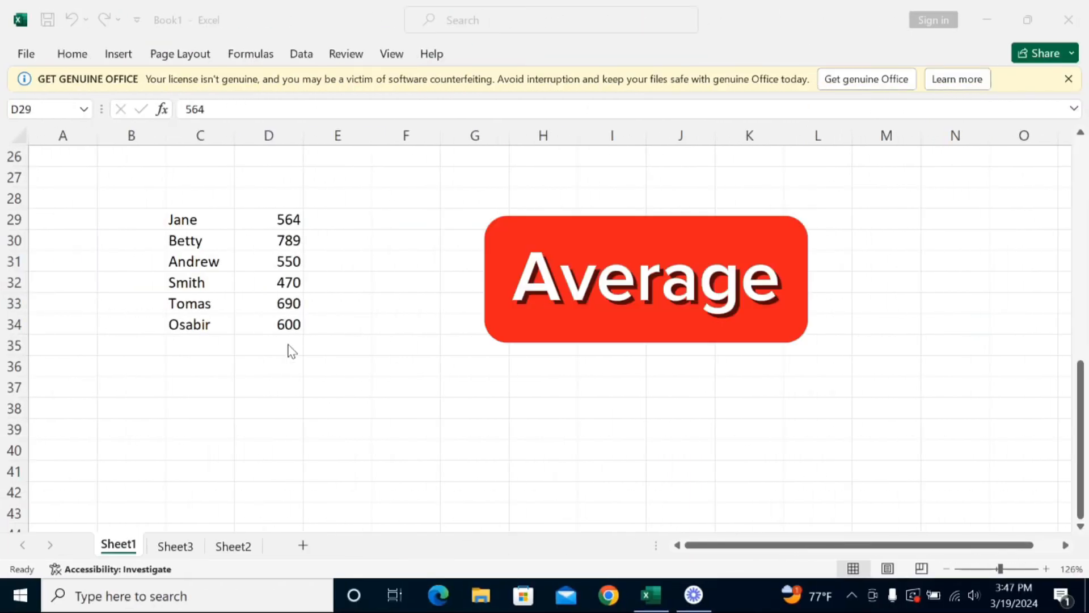
Step: Enter =AVERAGE(D29:D34) in cell D36 to average the six numbers in column D
left_click(276, 368)
left_click(285, 361)
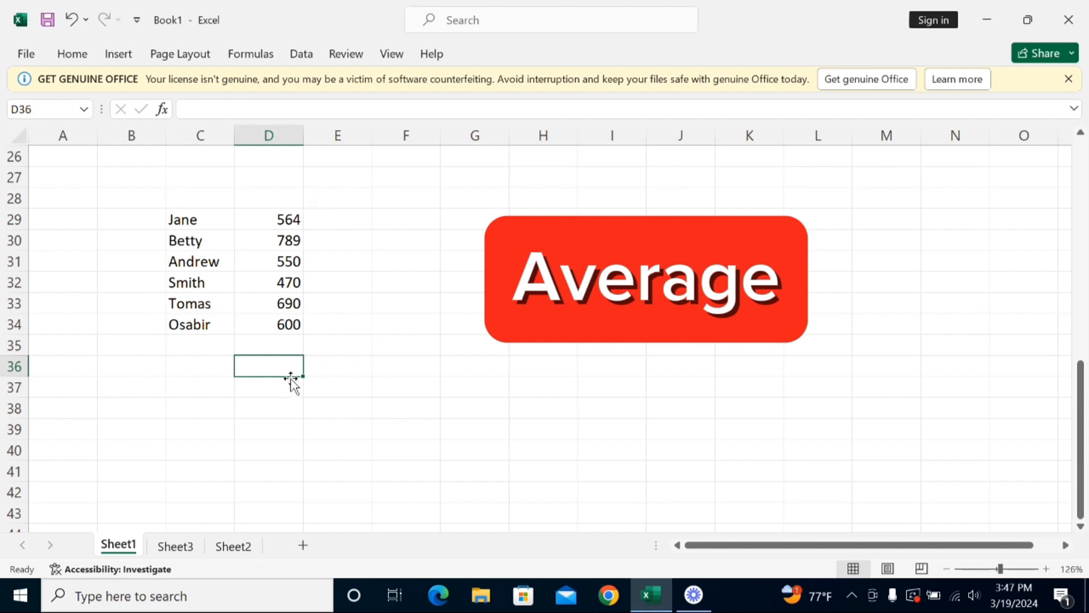
left_click(292, 322)
left_click(291, 284)
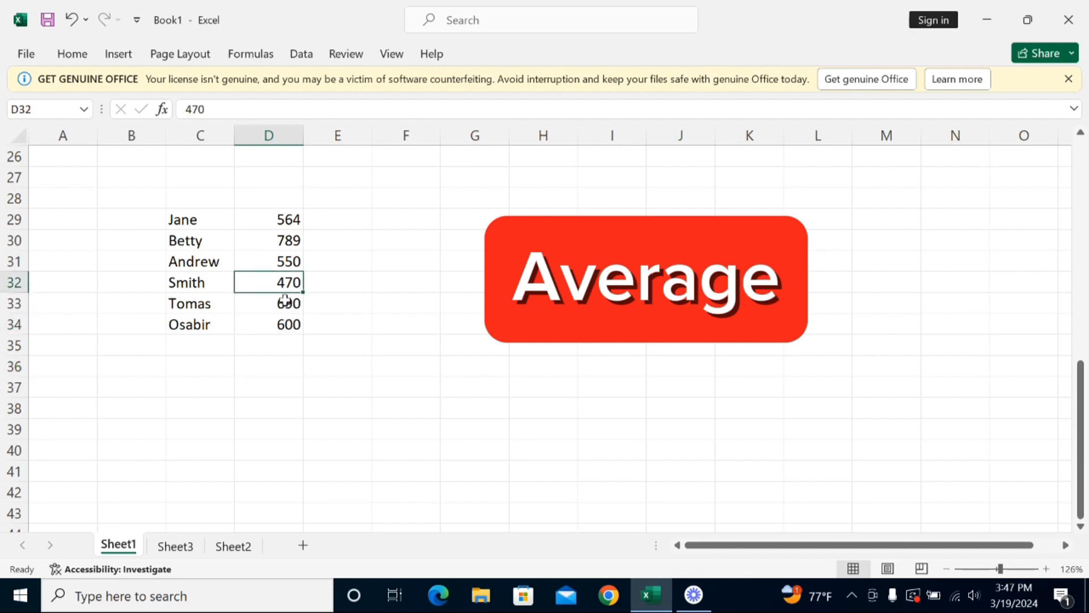
left_click(277, 366)
type("=AVERAGE(")
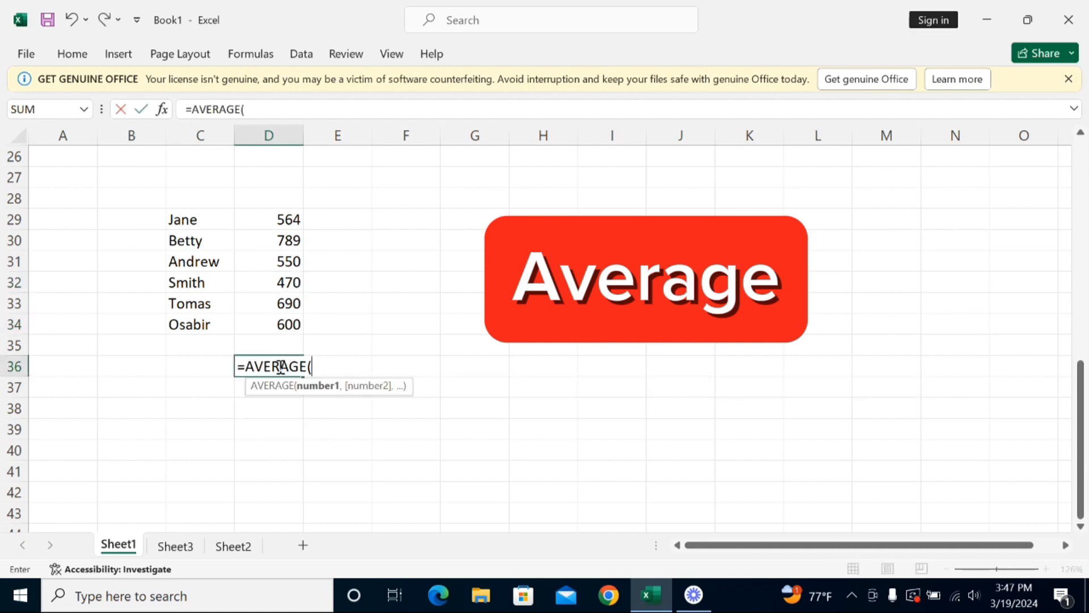
left_click(300, 228)
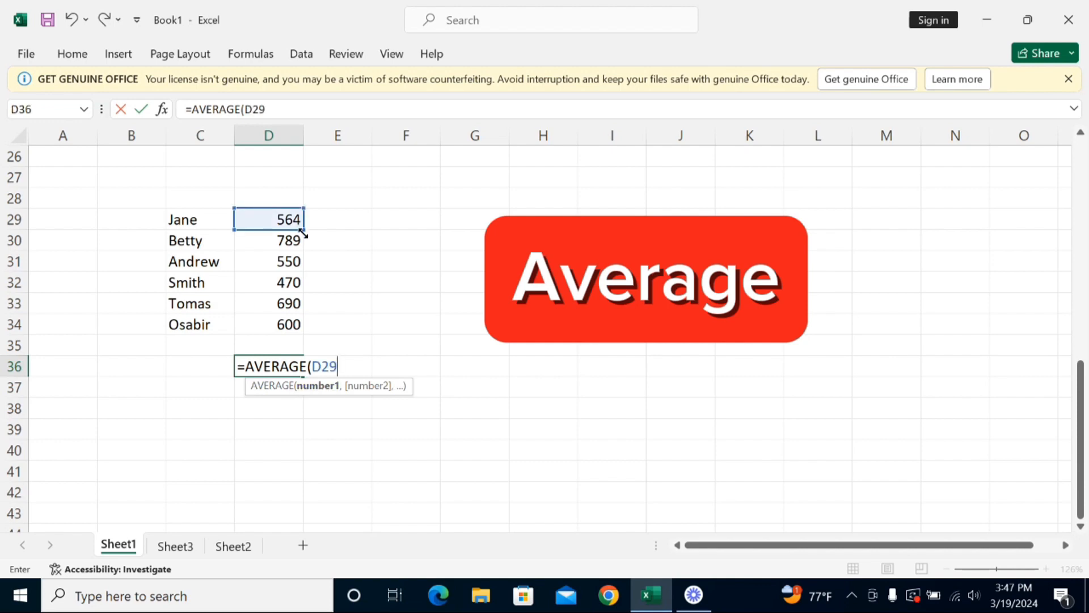
left_click_drag(299, 228, 306, 329)
type(")")
key("Return")
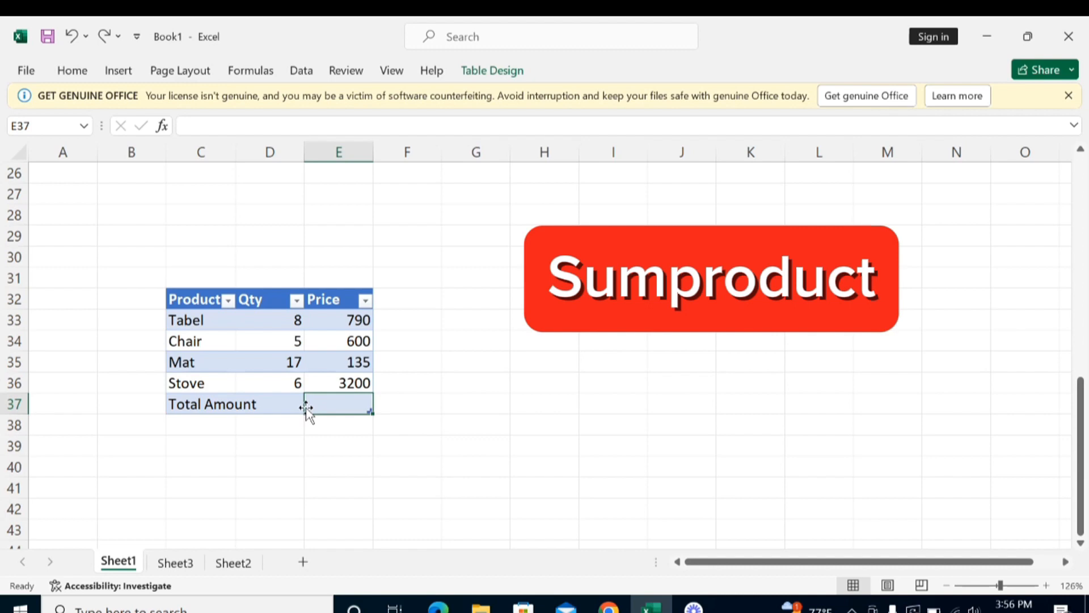
Step: Enter =SUMPRODUCT(D33:D36,E33:E36) in cell E37 to calculate the Total Amount from the Qty and Price columns
type("=sump")
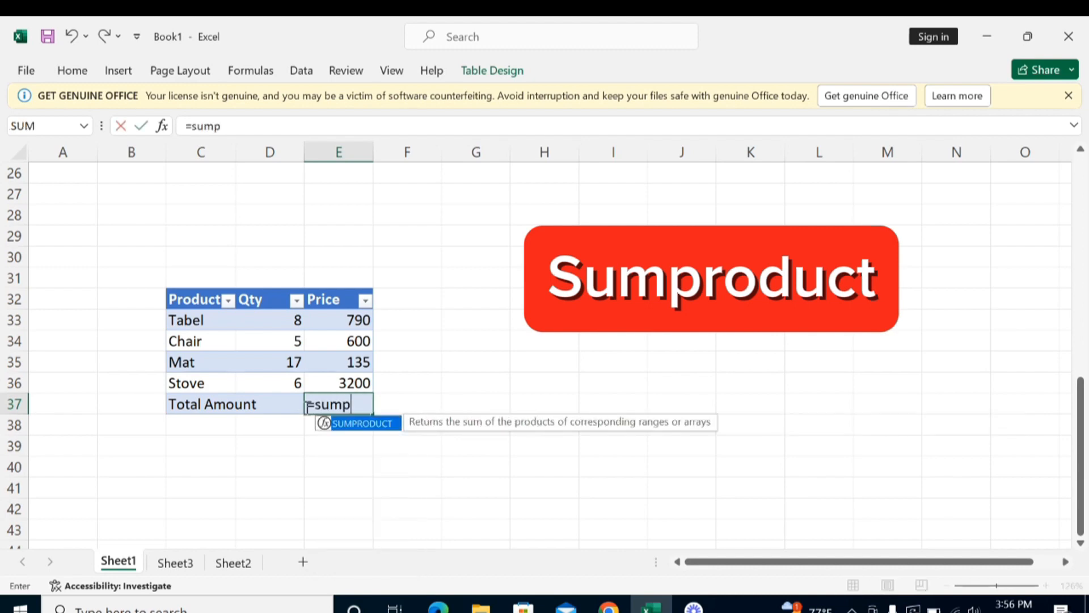
type("r")
key("Tab")
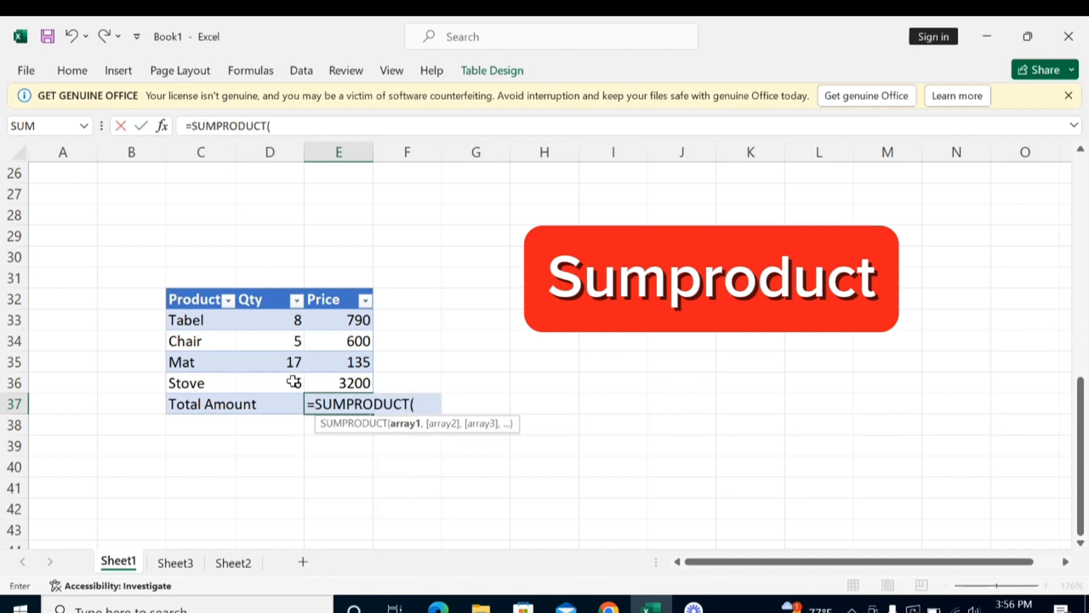
left_click_drag(287, 319, 286, 382)
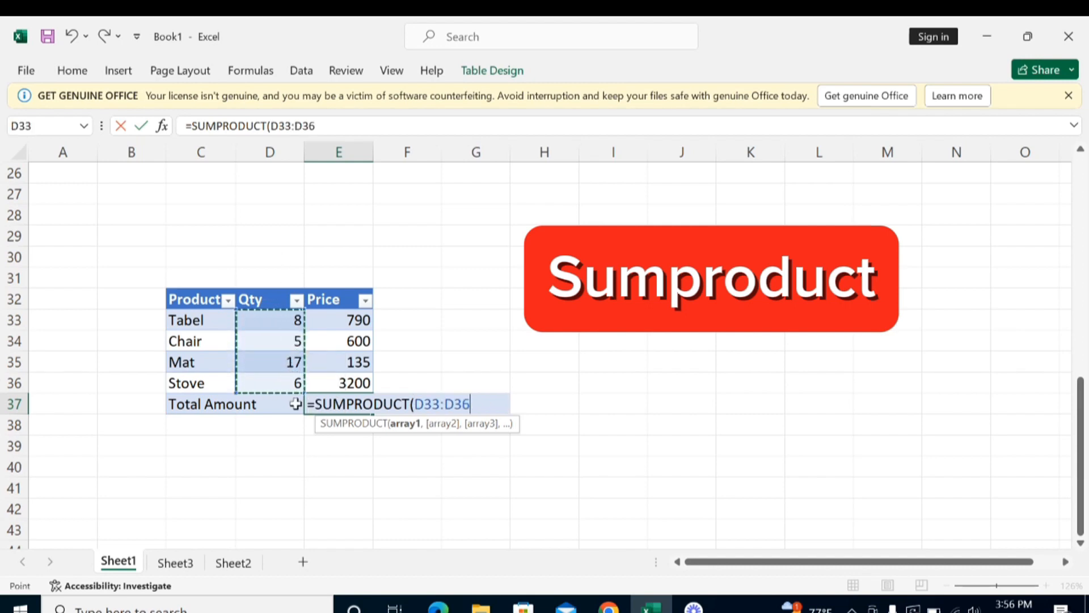
type(",")
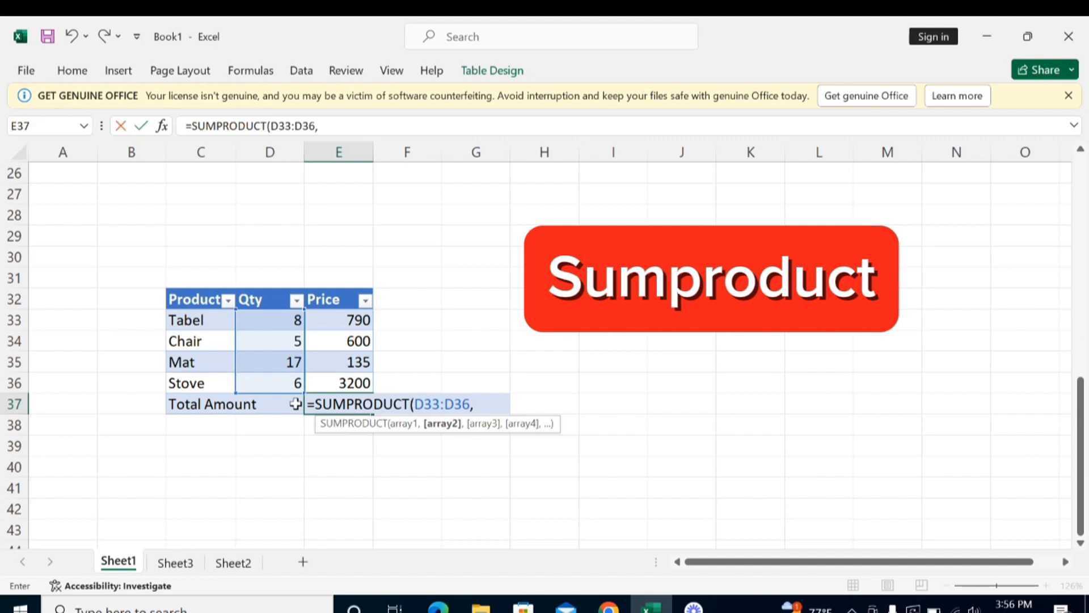
left_click_drag(338, 319, 355, 384)
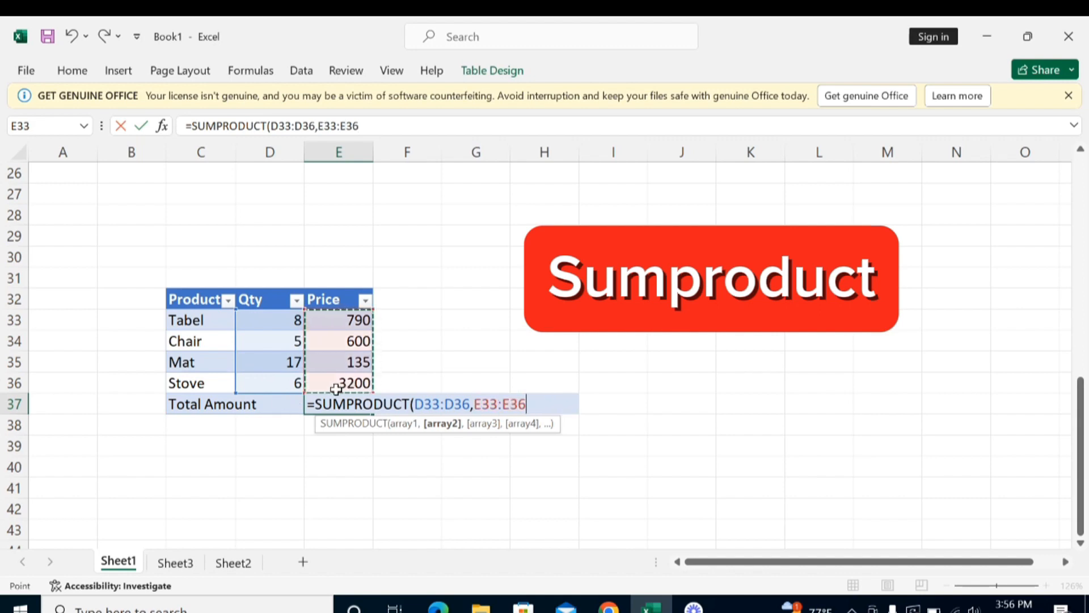
key("Return")
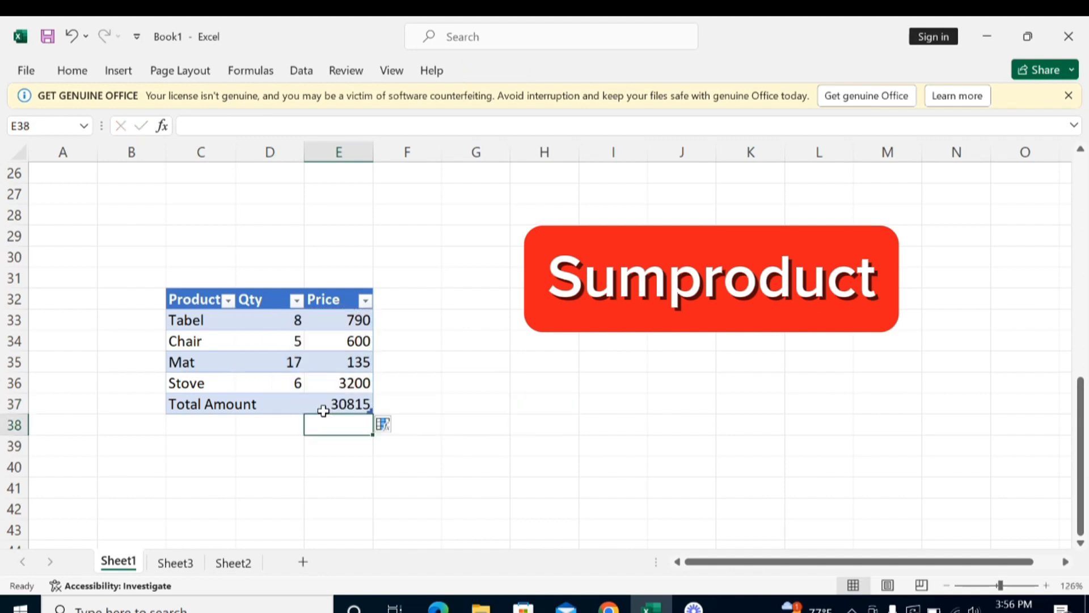
left_click(329, 404)
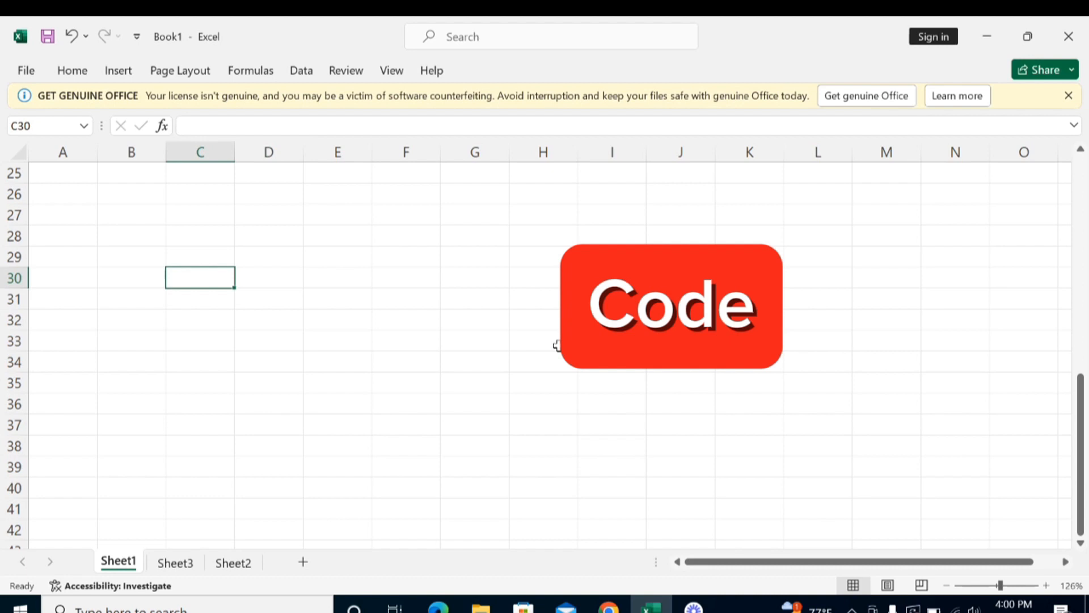
Step: Enter the letter R in cell C30 and a person's first name in cell C32 as sample text
type("R")
key("Return")
key("Return")
type("Fas")
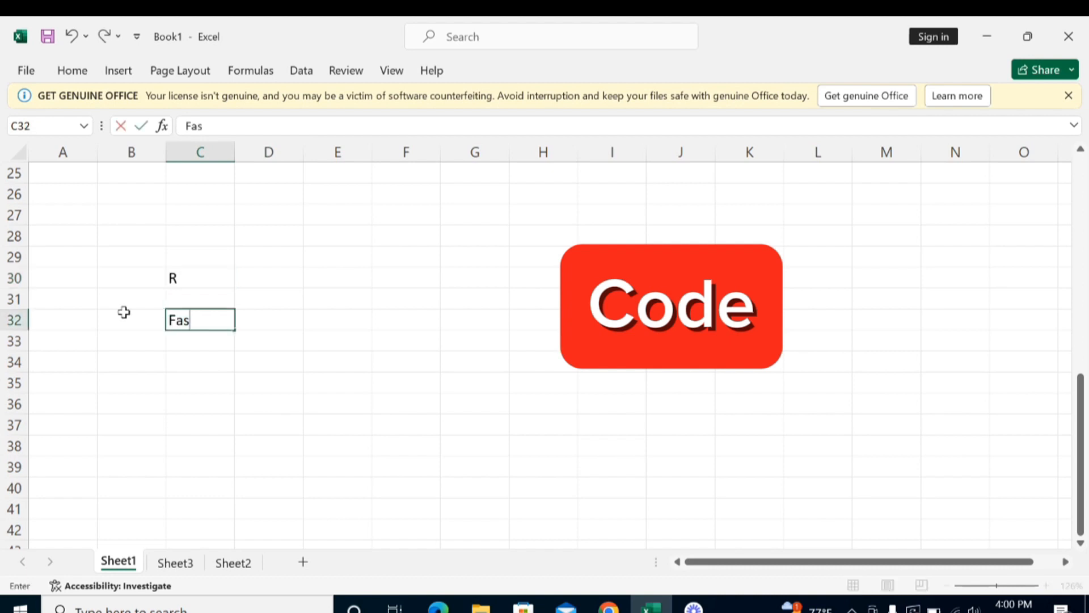
type("ika")
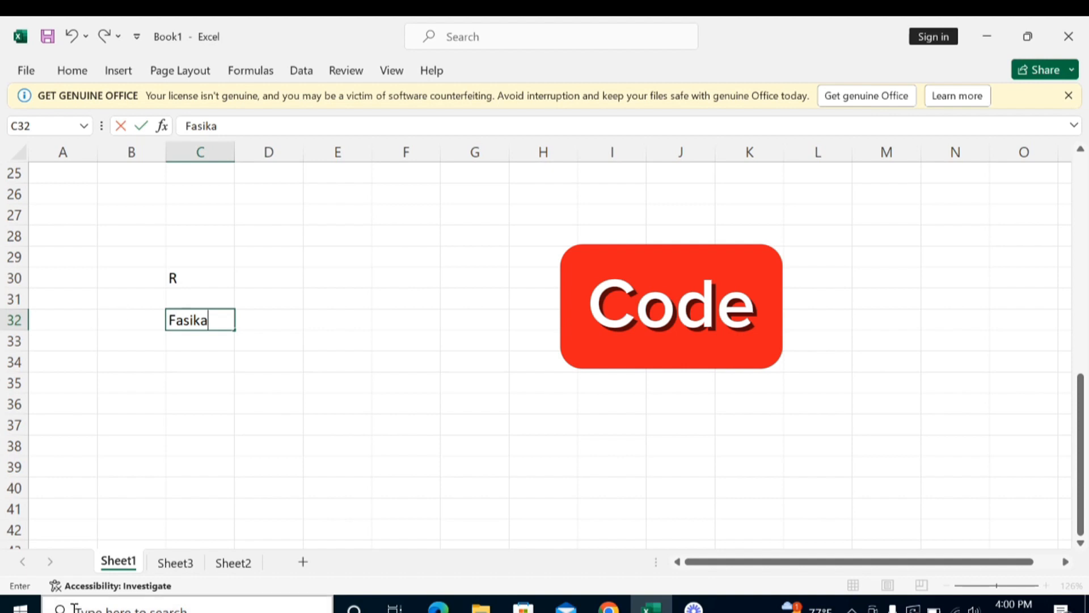
key("Return")
Step: Enter =CODE(C32) in cell C33 to get the numeric code of the first character of the name above
type("=code")
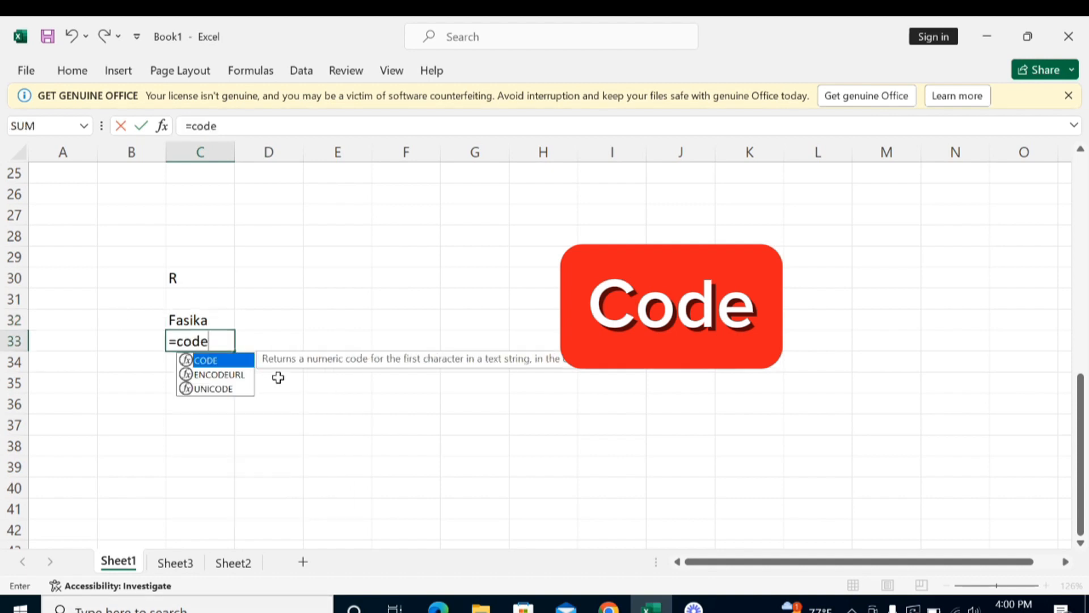
key("Tab")
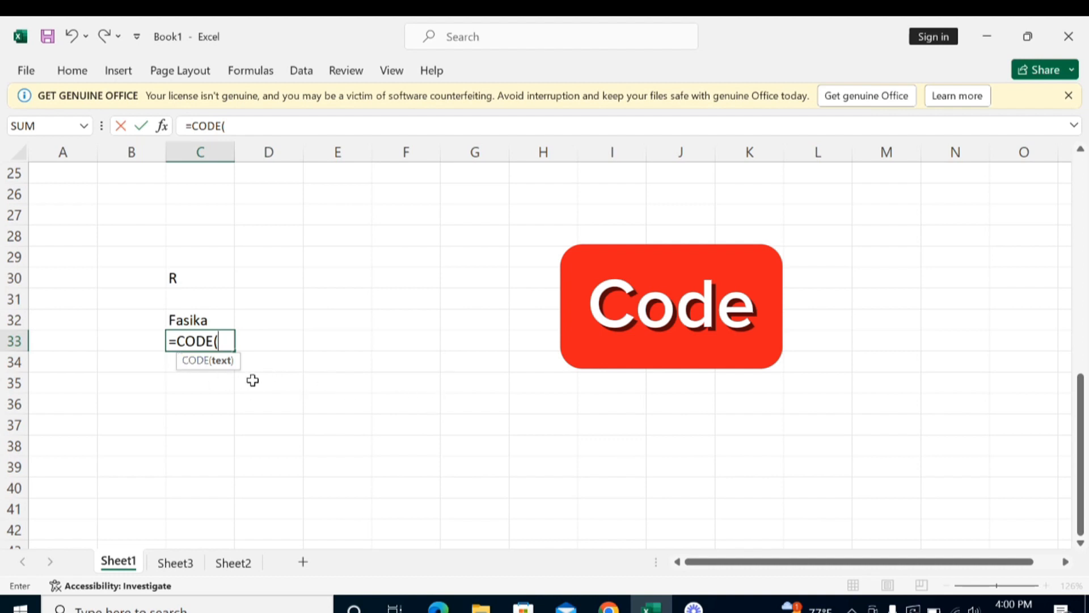
key("Up")
type(")")
key("Return")
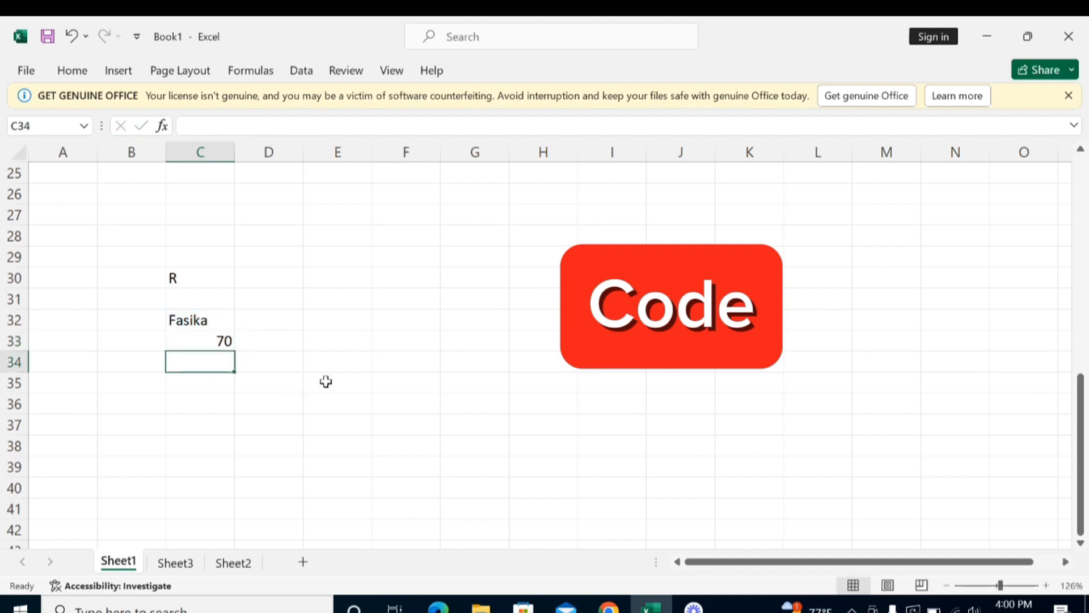